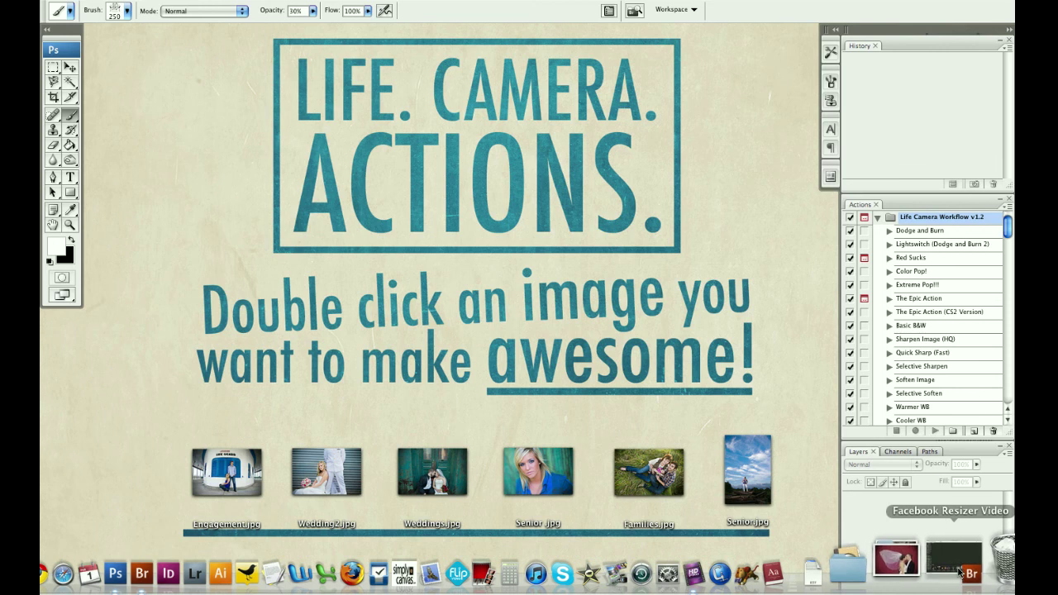
# - Switch to the Bridge window Facebook Resizer Video and open IMG_7286x3.jpg in Photoshop
pyautogui.click(959, 569)
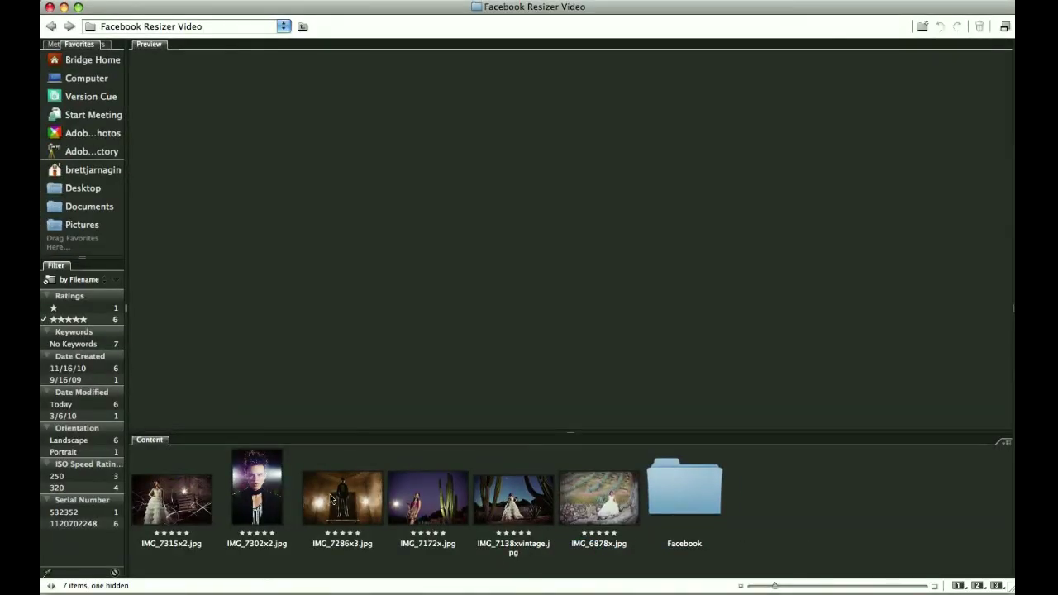
pyautogui.doubleClick(334, 499)
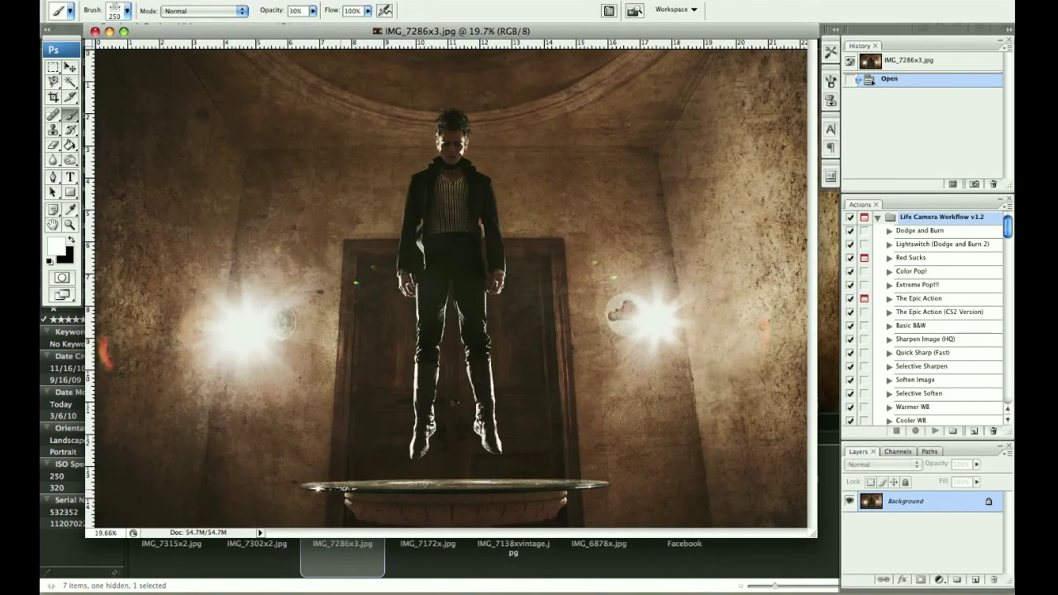
# - Delete the Curves step from the MySpace Resizer (Horizontal) action
pyautogui.scroll(-10, 958, 322)
pyautogui.scroll(-3, 958, 322)
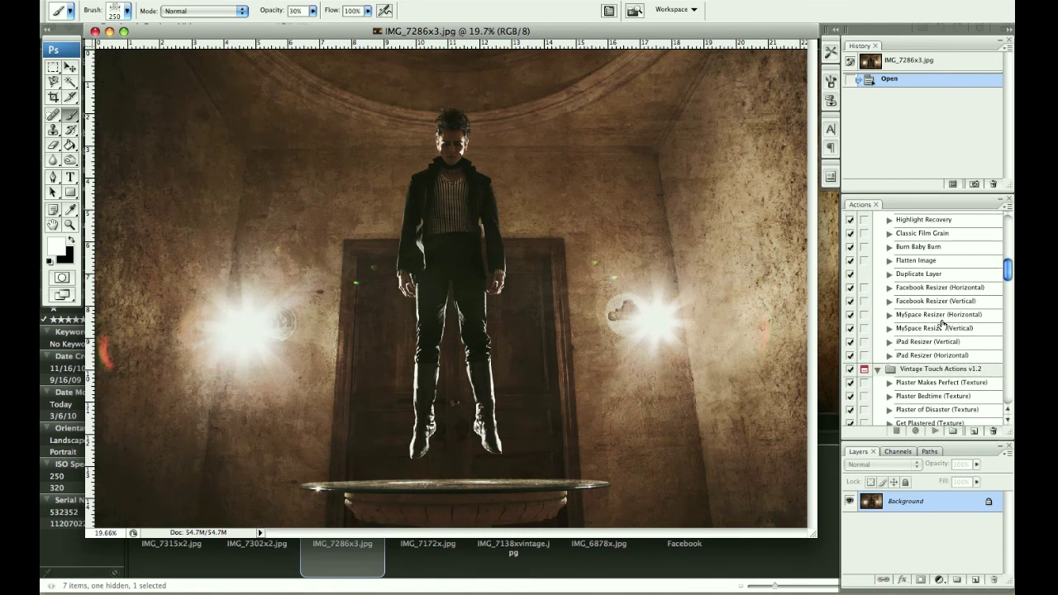
pyautogui.click(945, 317)
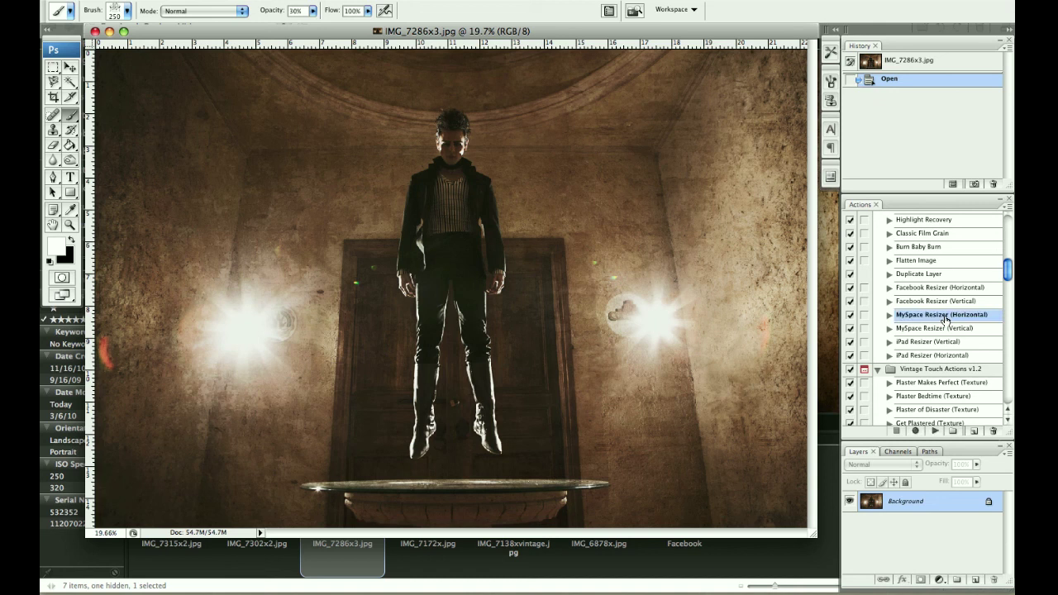
pyautogui.click(889, 315)
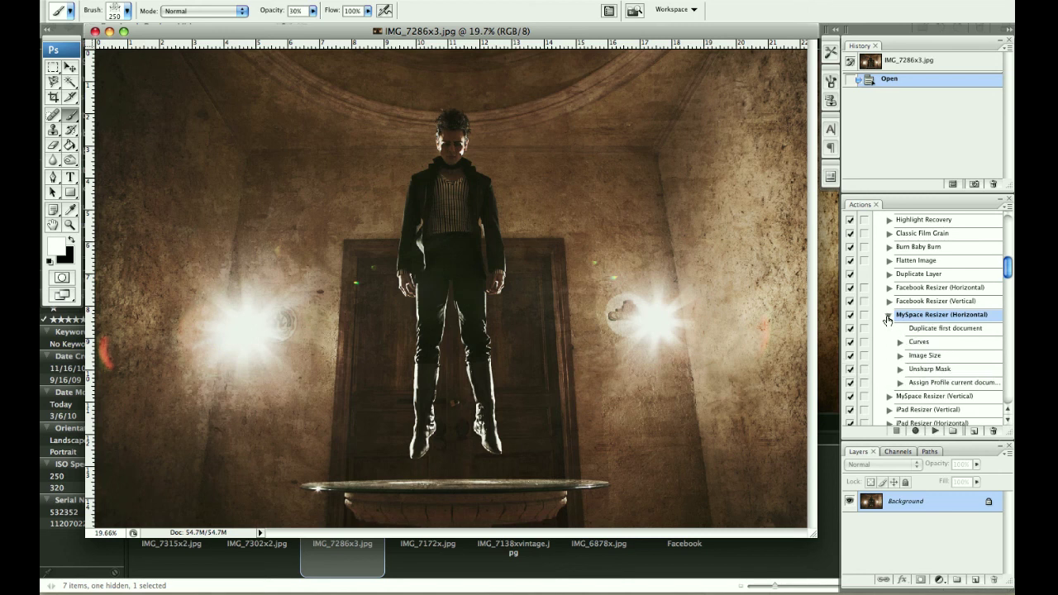
pyautogui.click(919, 347)
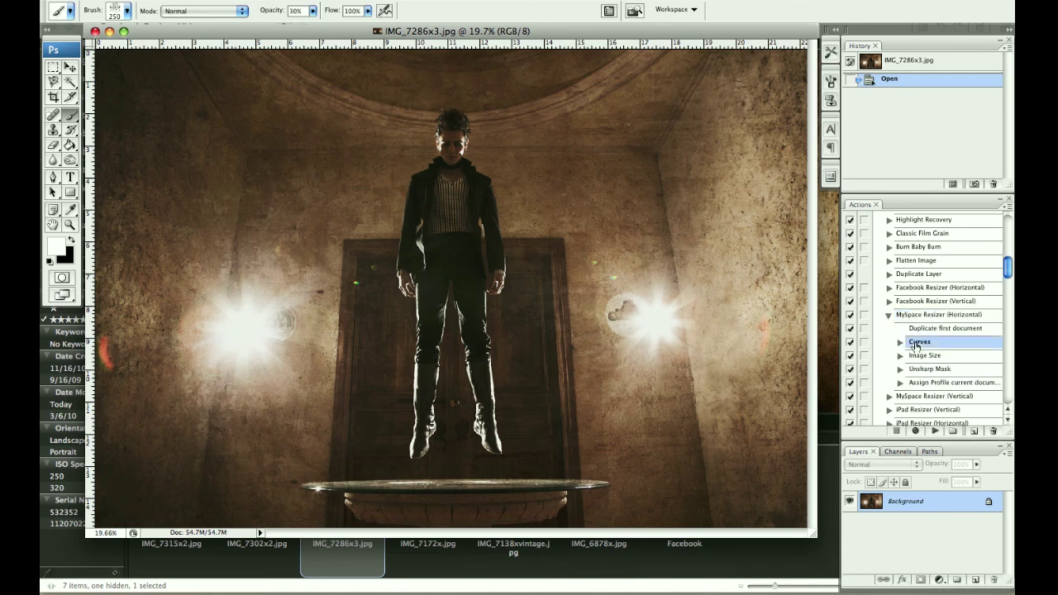
pyautogui.moveTo(919, 346); pyautogui.dragTo(988, 433)
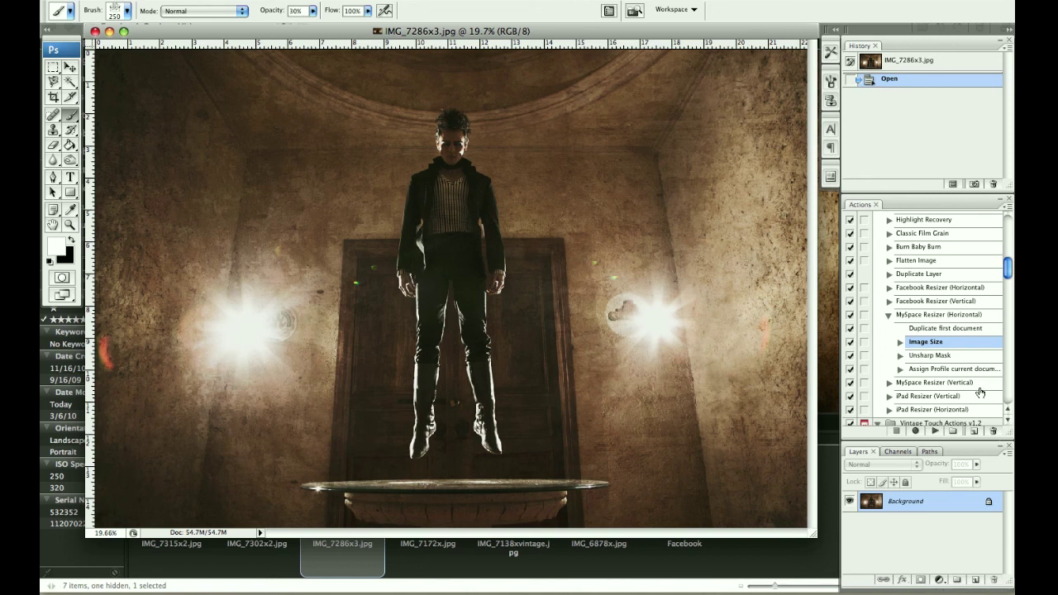
# - Review the recorded Image Size settings of the MySpace Resizer (Horizontal) action without changing them, and collapse the action
pyautogui.doubleClick(923, 346)
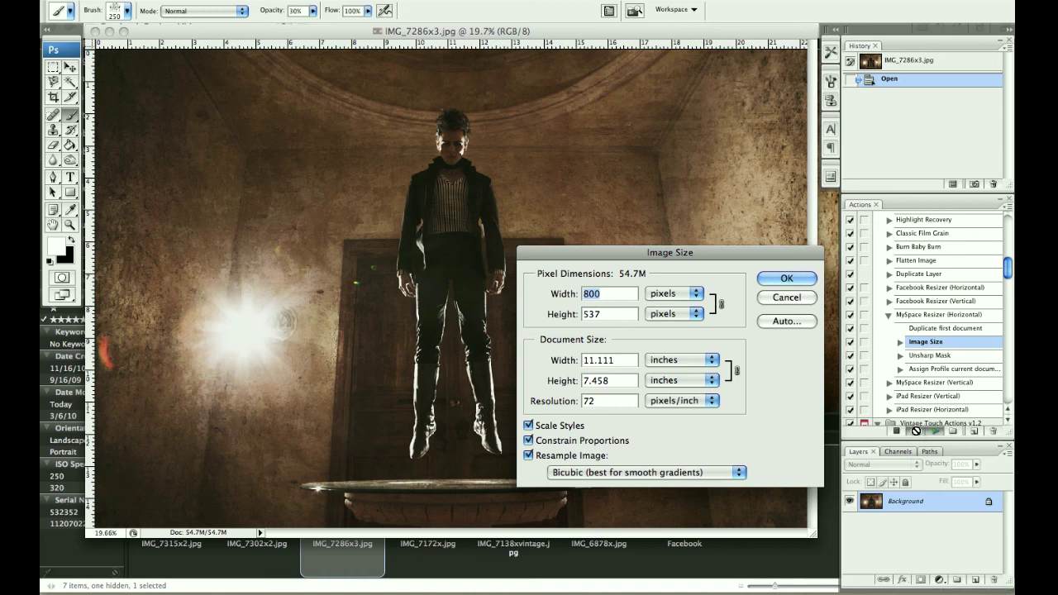
pyautogui.click(812, 299)
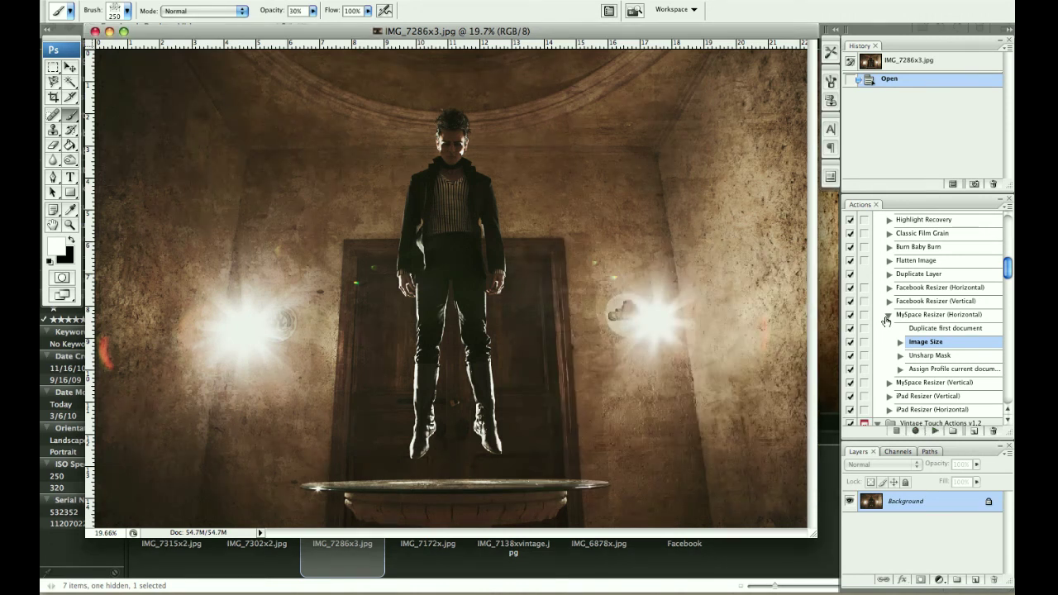
pyautogui.click(887, 319)
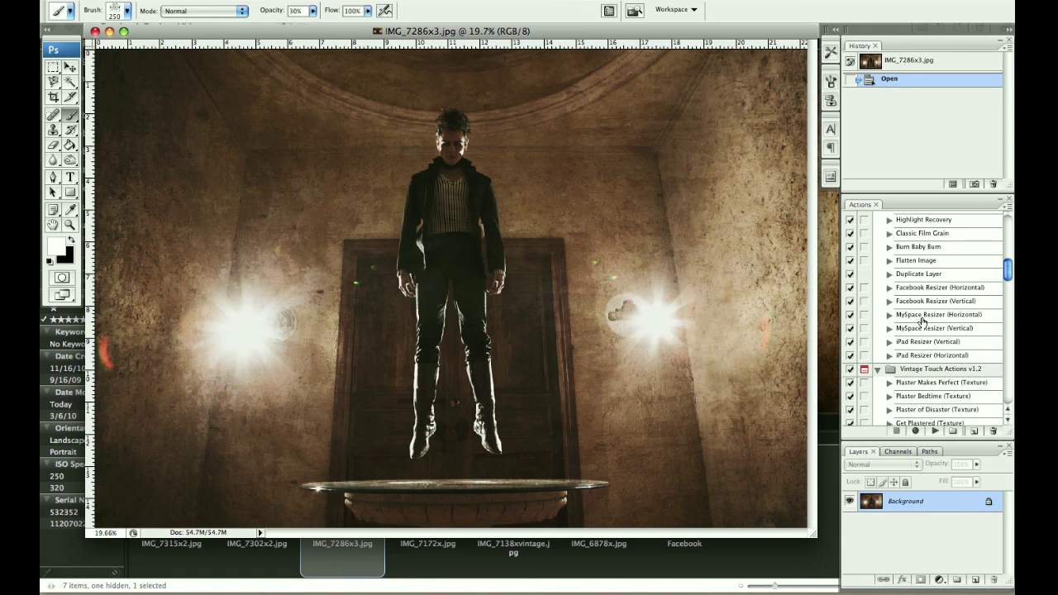
# - Duplicate the horizontal and vertical MySpace Resizer actions together, and delete the two copies
pyautogui.click(922, 319)
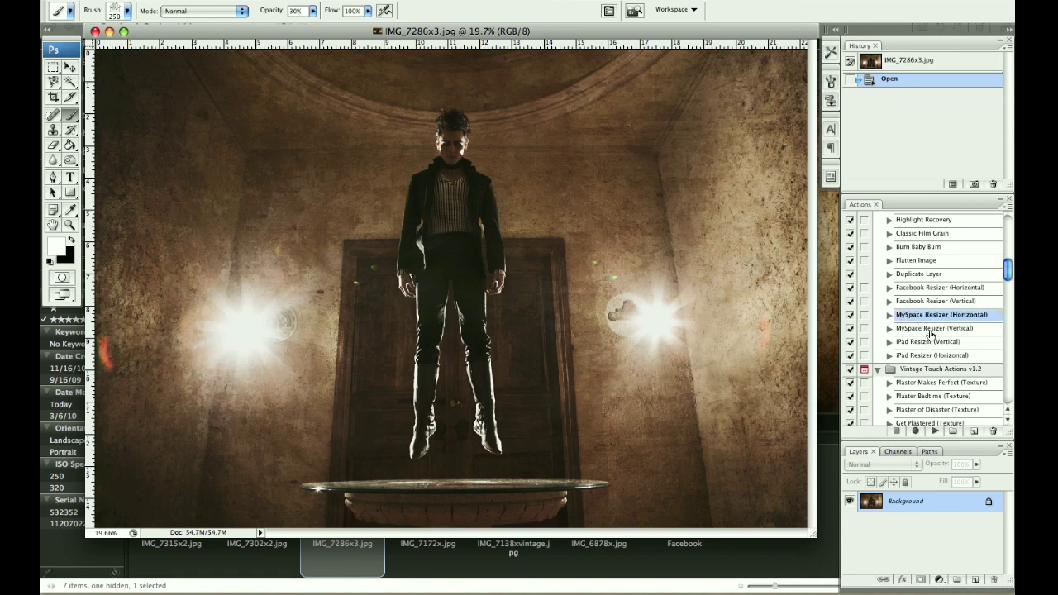
pyautogui.keyDown('shift'); pyautogui.click(932, 331); pyautogui.keyUp('shift')
pyautogui.moveTo(942, 323); pyautogui.dragTo(974, 434)
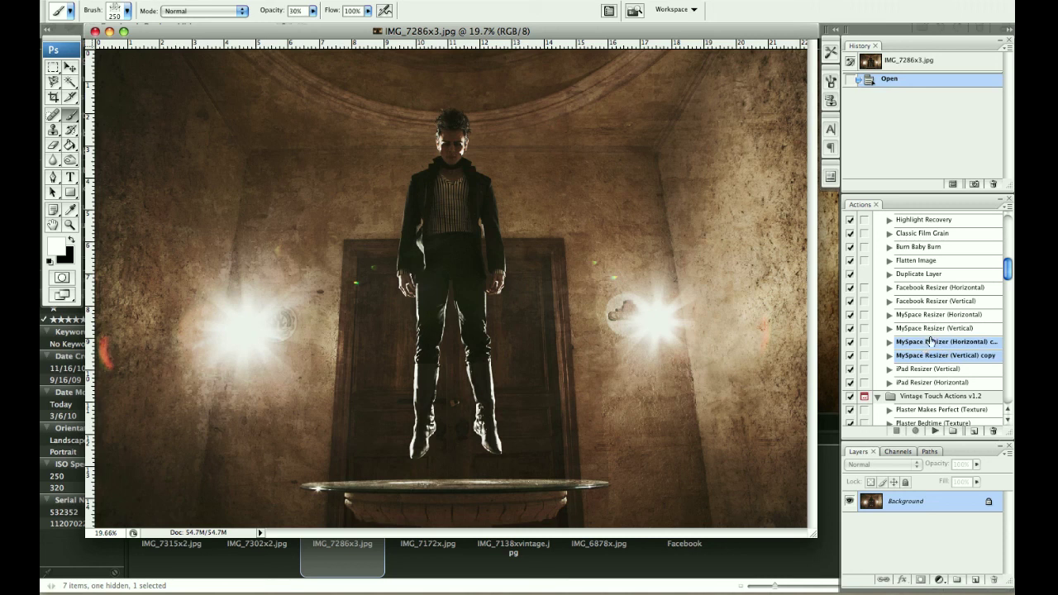
pyautogui.click(993, 430)
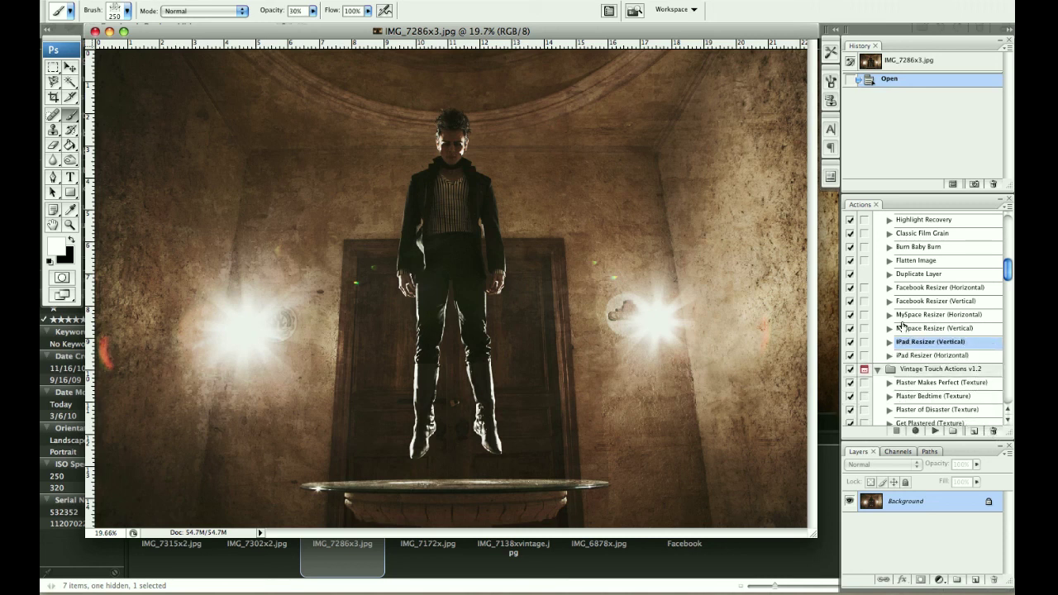
# - Re-record the Image Size step of the MySpace Resizer (Horizontal) action with a width of 900 pixels
pyautogui.click(906, 315)
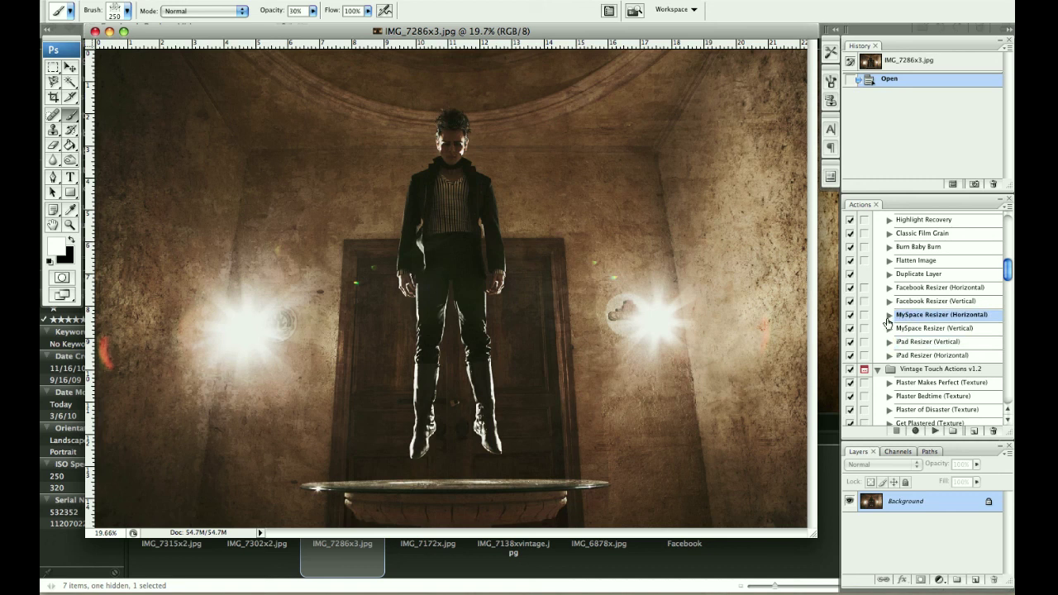
pyautogui.click(889, 316)
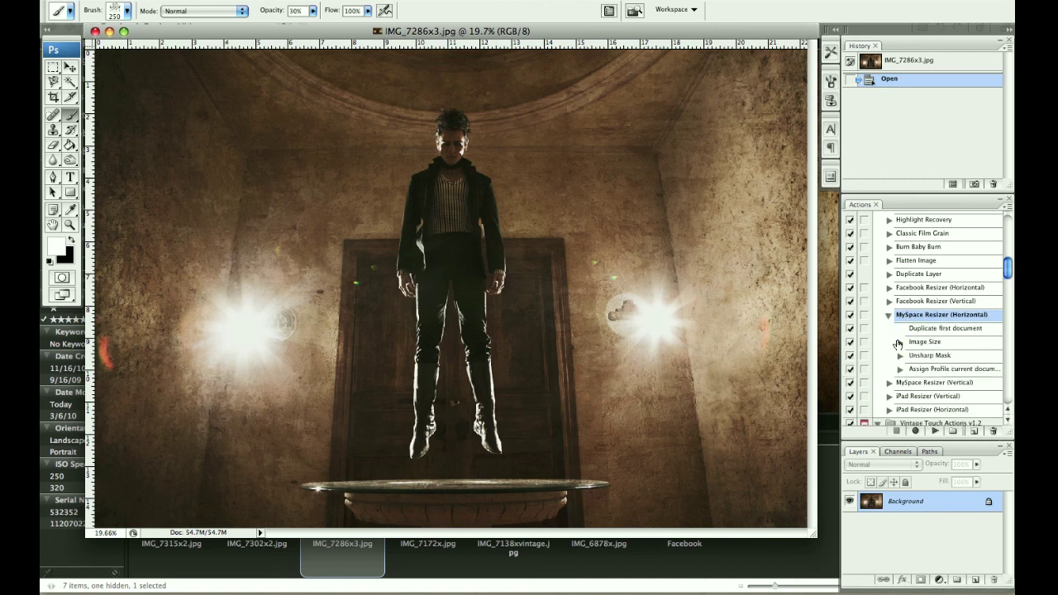
pyautogui.doubleClick(916, 346)
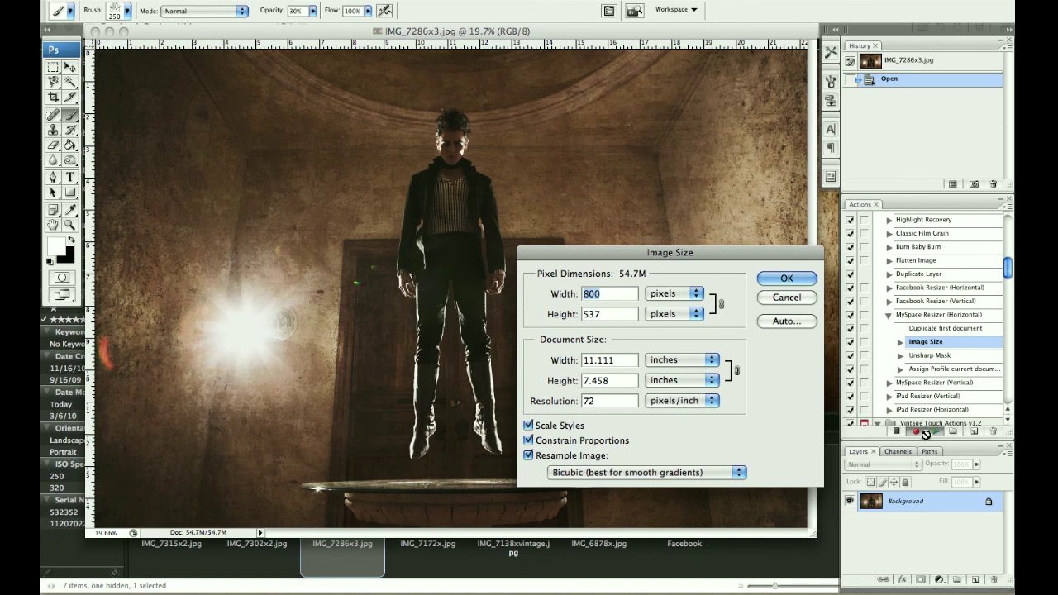
pyautogui.click(631, 402)
pyautogui.click(599, 295)
pyautogui.doubleClick(600, 295)
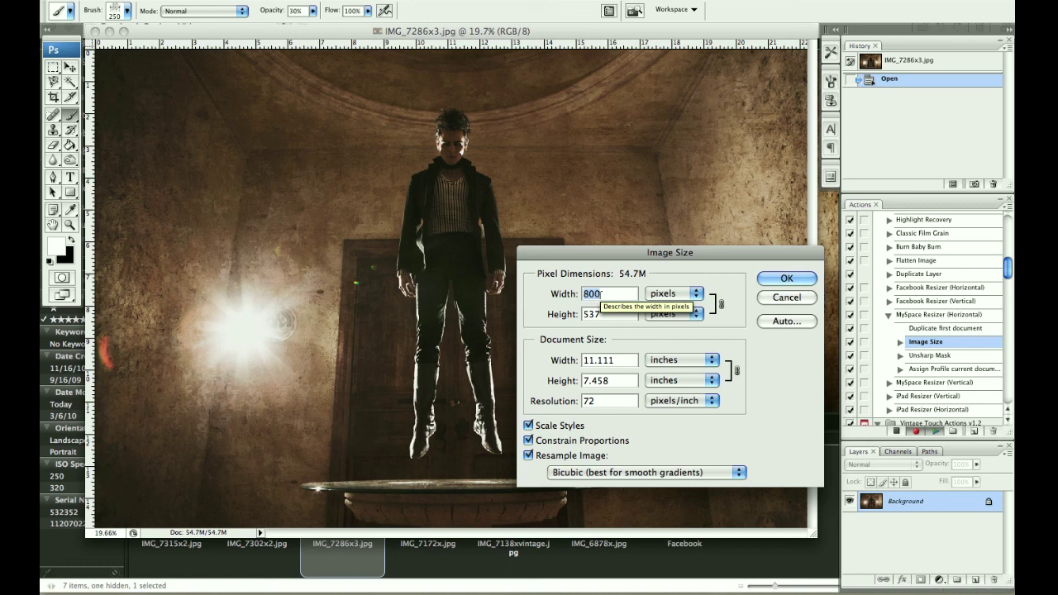
pyautogui.write('900')
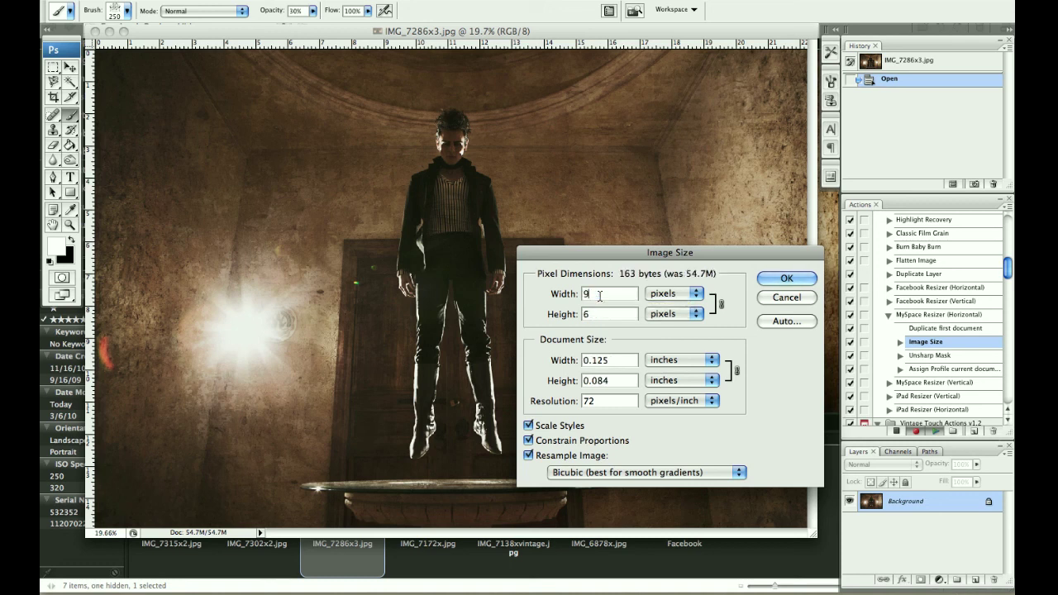
pyautogui.click(773, 279)
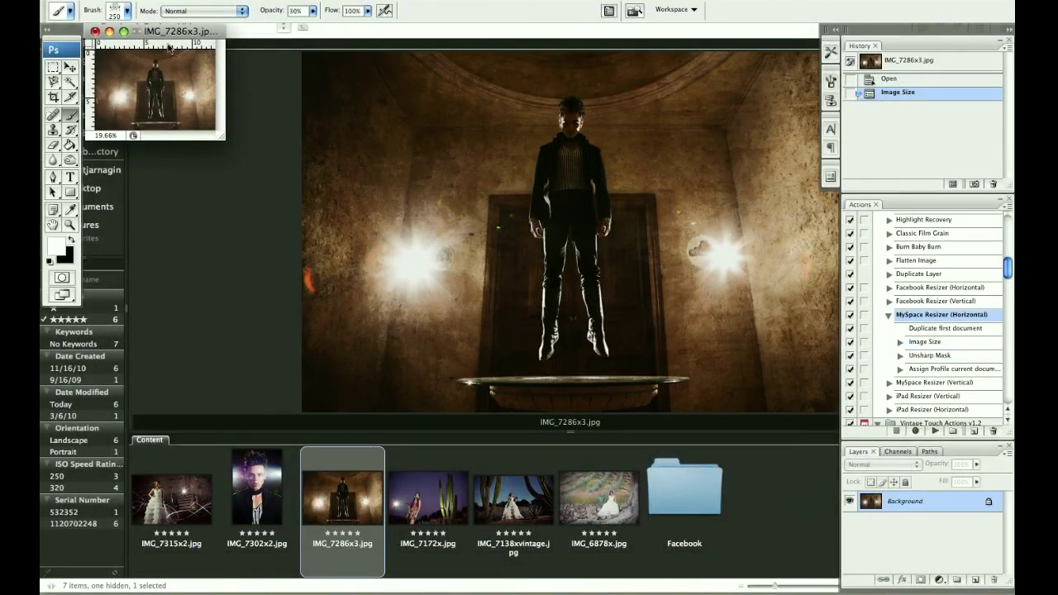
# - Close the resized image without saving and open the portrait IMG_7302x2.jpg from Bridge
pyautogui.press('super+w')
pyautogui.press('super+d')
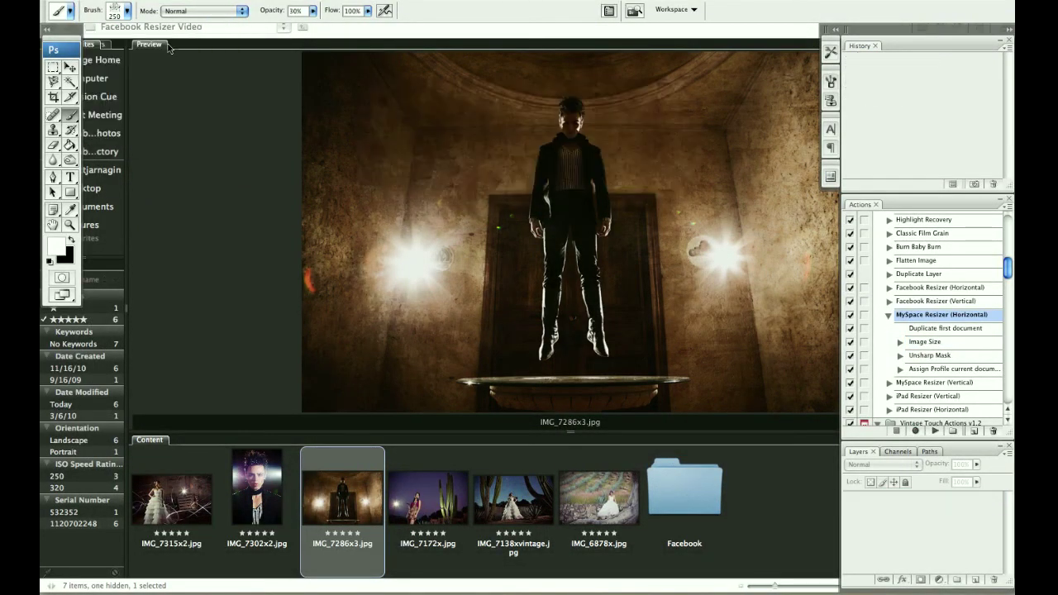
pyautogui.click(271, 523)
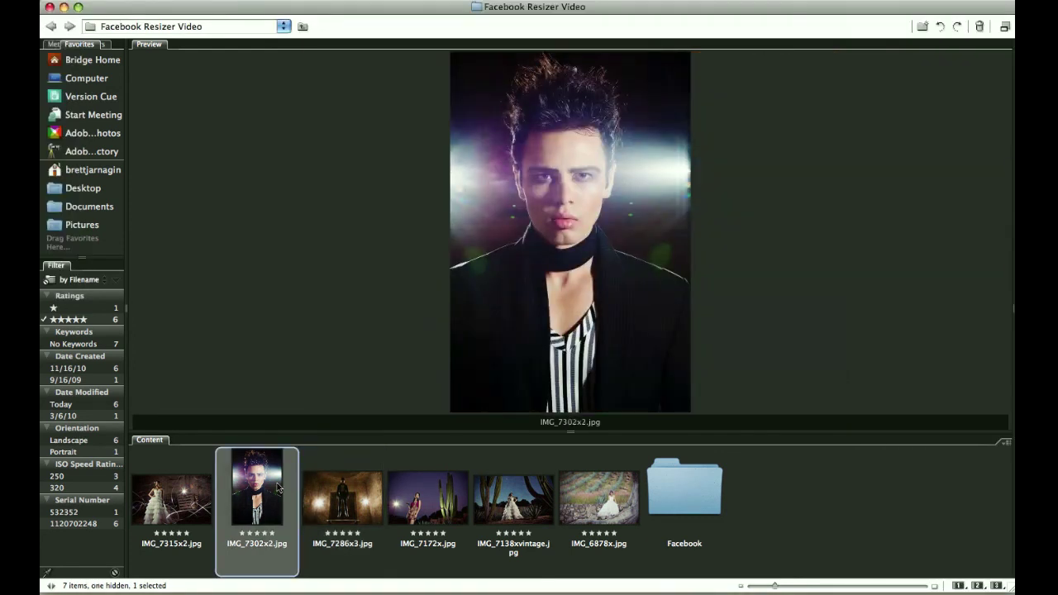
pyautogui.doubleClick(278, 488)
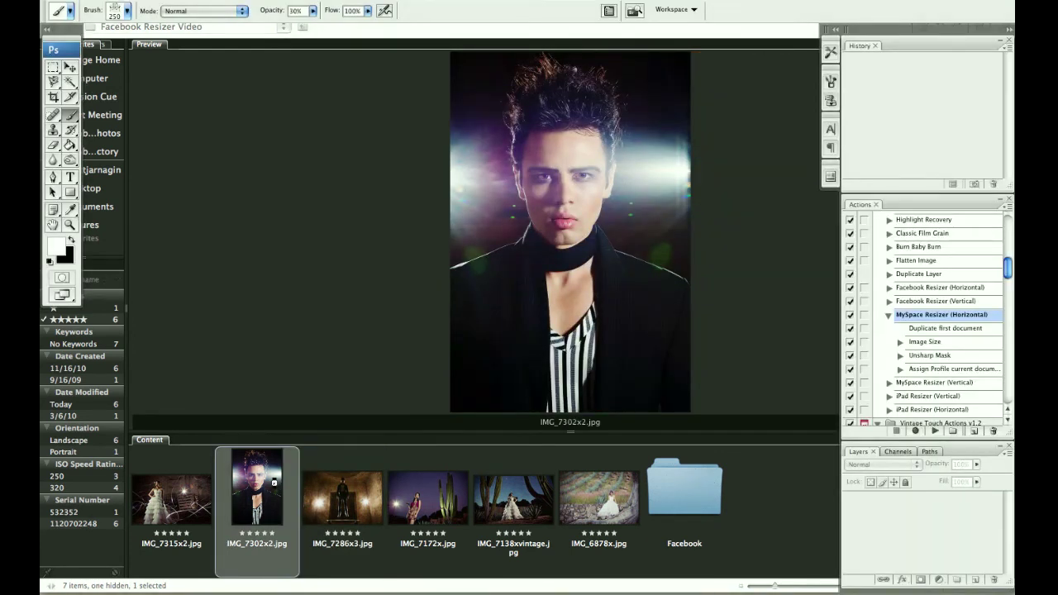
# - Delete the Curves step from the MySpace Resizer (Vertical) action
pyautogui.scroll(-2, 893, 366)
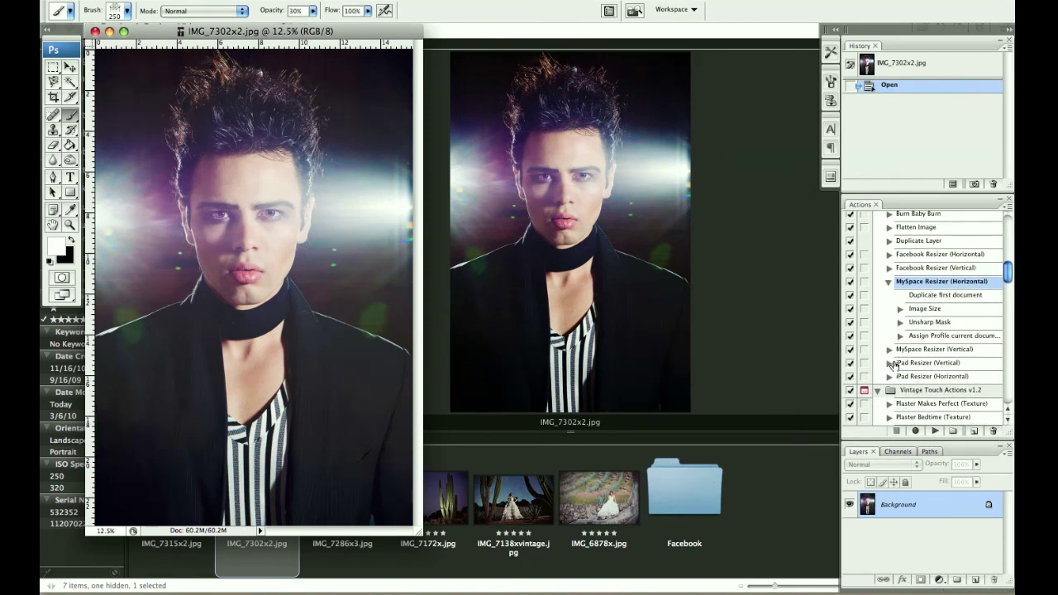
pyautogui.click(889, 350)
pyautogui.scroll(-2, 955, 352)
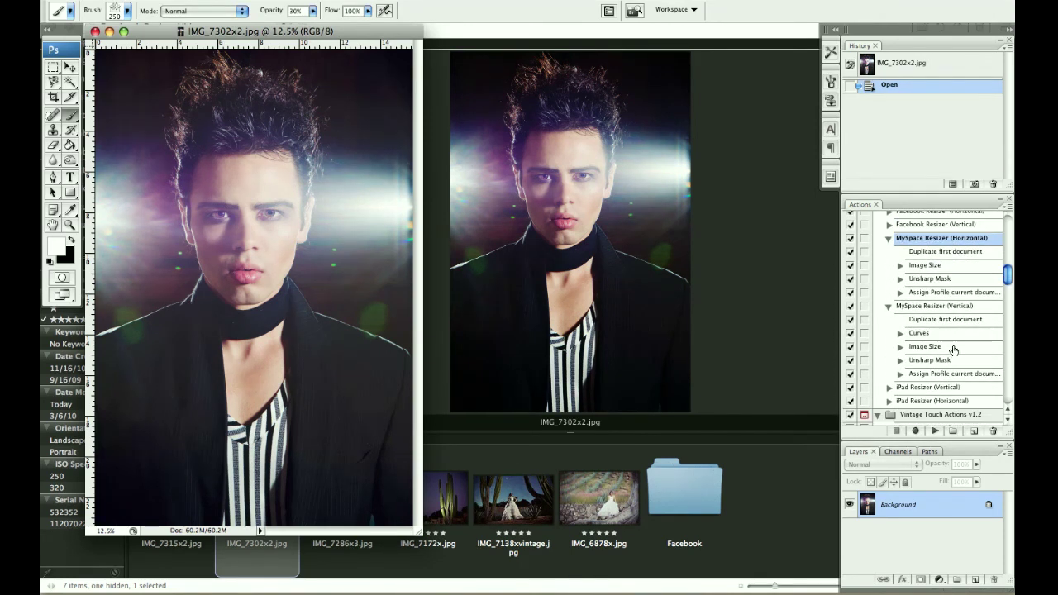
pyautogui.click(919, 334)
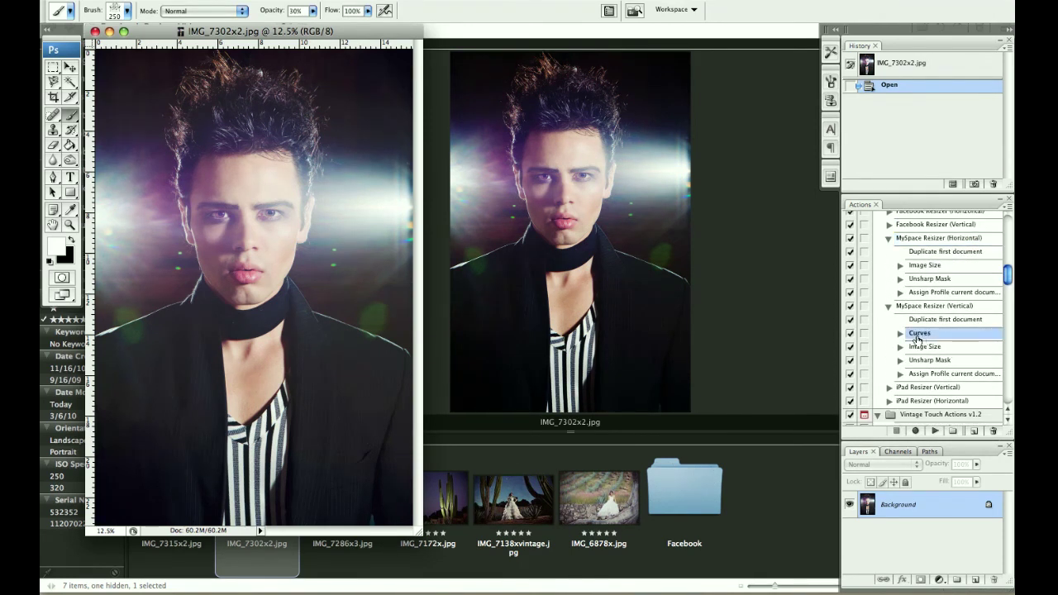
pyautogui.moveTo(922, 338); pyautogui.dragTo(994, 431)
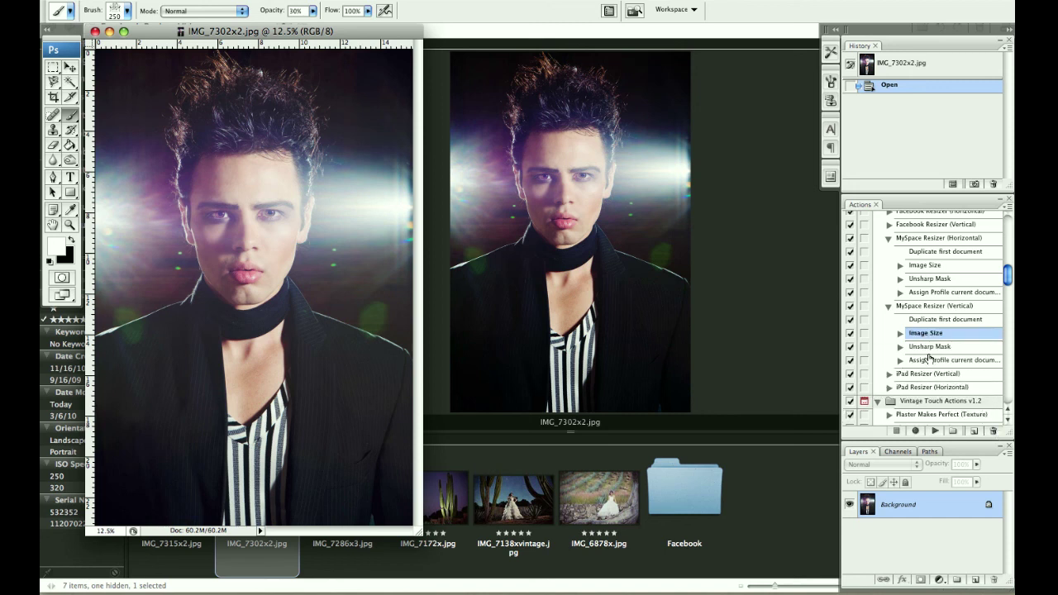
# - Re-record the Image Size step of the MySpace Resizer (Vertical) action with a width of 450 pixels
pyautogui.doubleClick(929, 339)
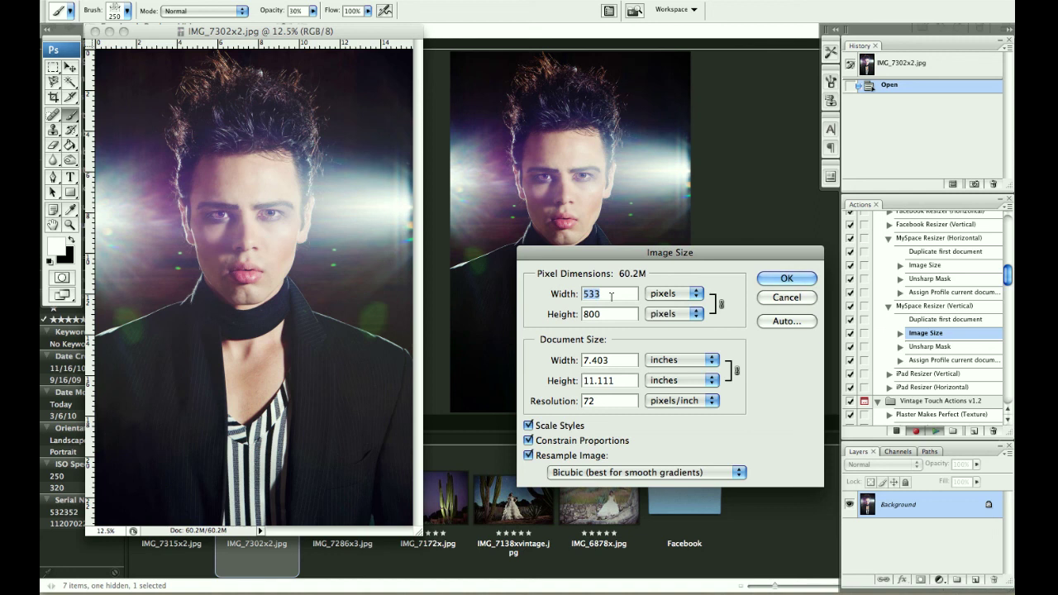
pyautogui.write('450')
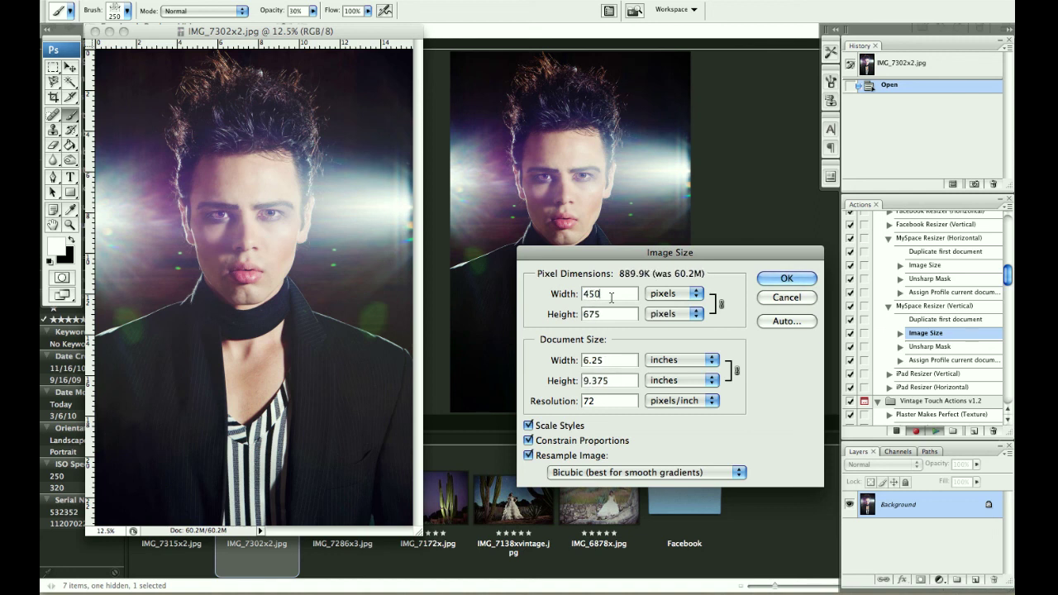
pyautogui.press('Return')
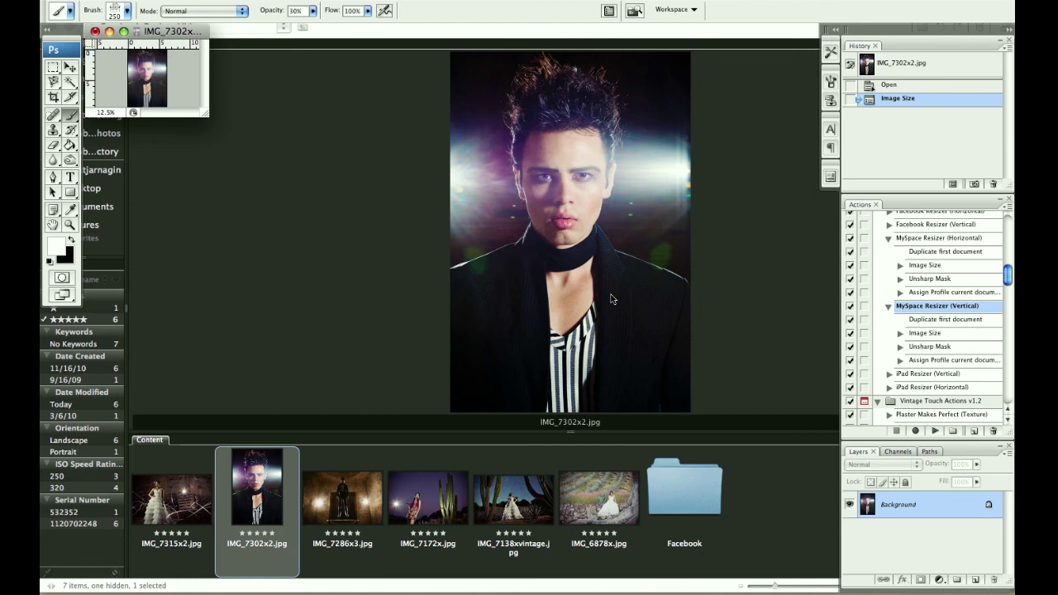
# - View the resized portrait at 100% and close it without saving
pyautogui.press('super+alt+0')
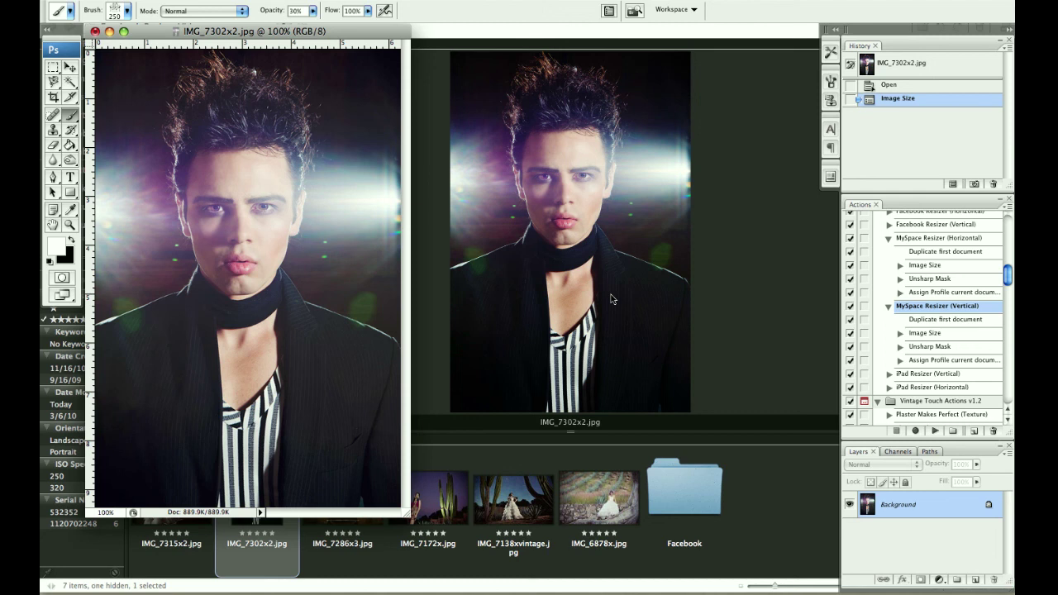
pyautogui.press('super+w')
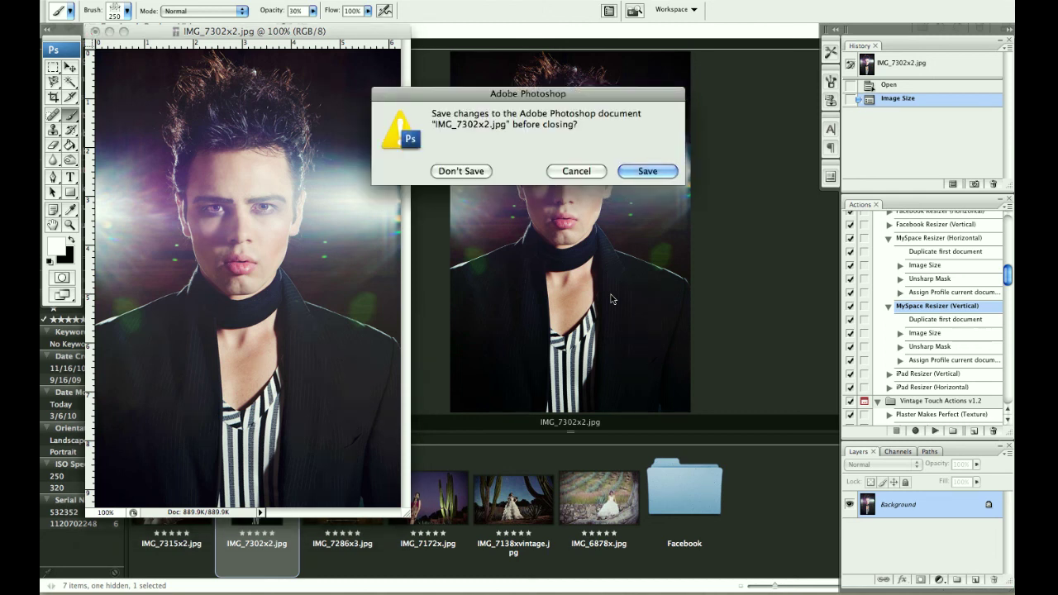
pyautogui.press('super+d')
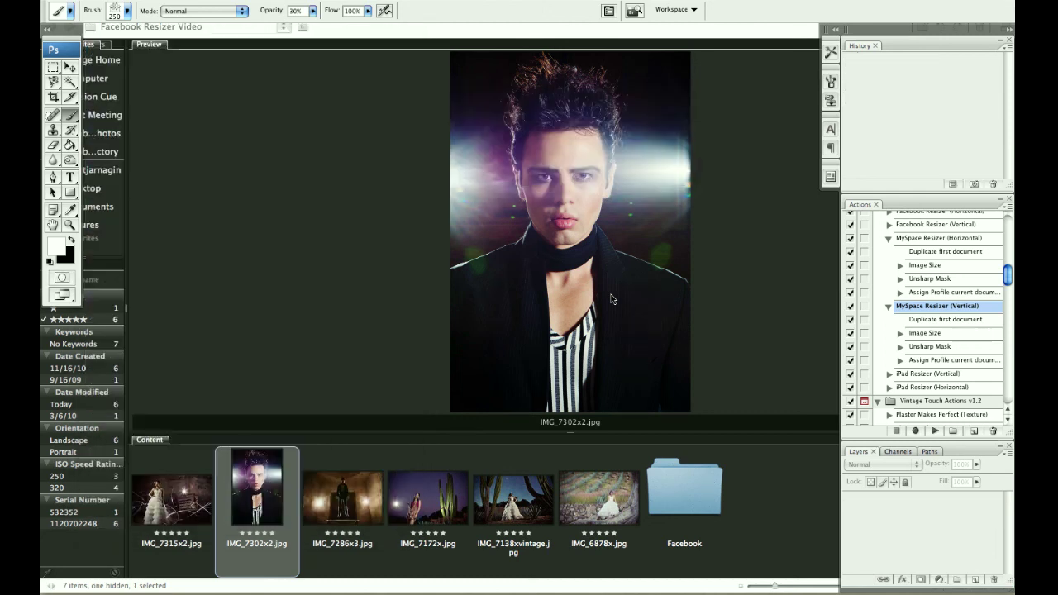
# - Collapse both MySpace Resizer actions and open the name of MySpace Resizer (Horizontal) for editing
pyautogui.click(889, 307)
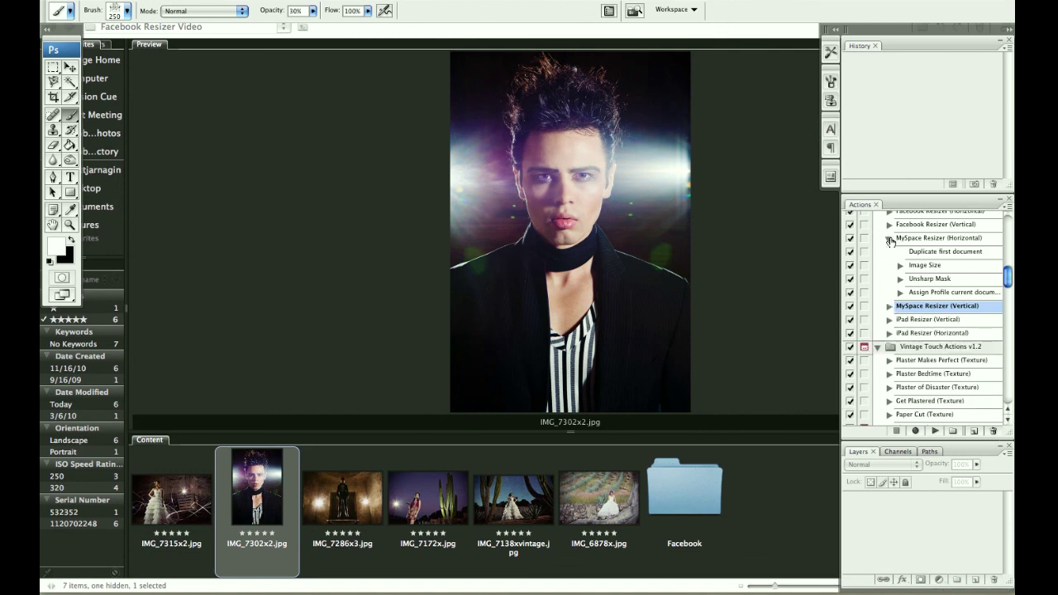
pyautogui.click(889, 239)
pyautogui.doubleClick(907, 239)
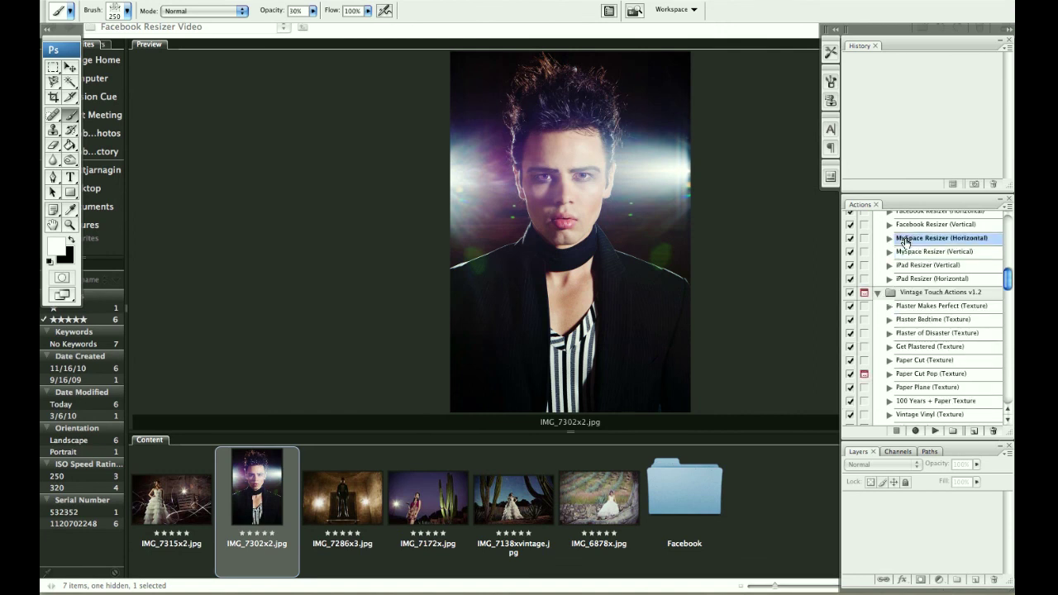
pyautogui.doubleClick(907, 239)
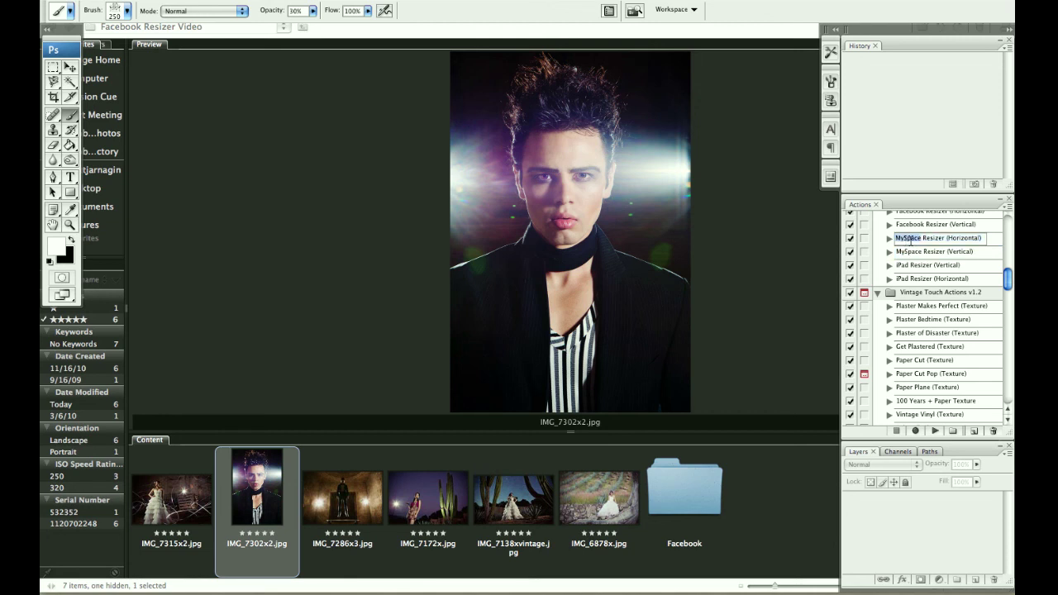
pyautogui.press('Return')
# - Select the Life Camera Workflow v1.2 action set and look up the Save Actions command
pyautogui.scroll(6, 910, 256)
pyautogui.scroll(5, 913, 247)
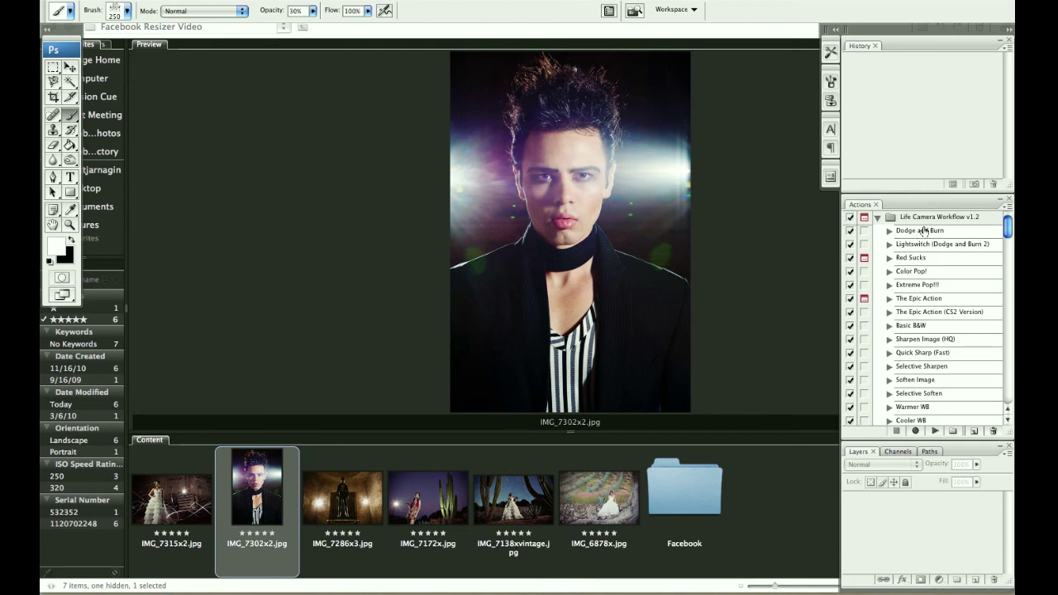
pyautogui.click(935, 220)
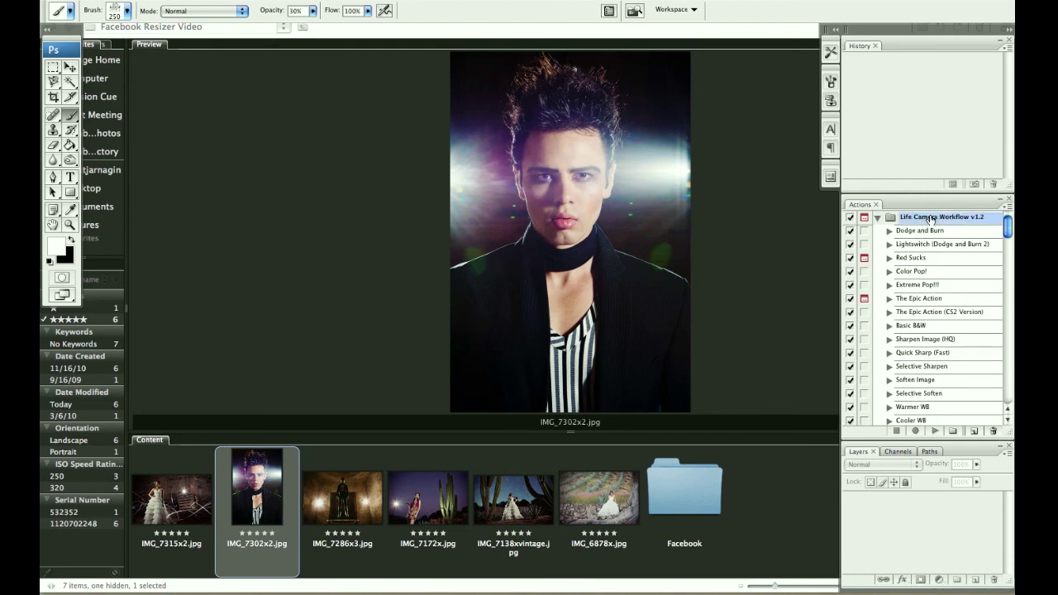
pyautogui.click(1008, 212)
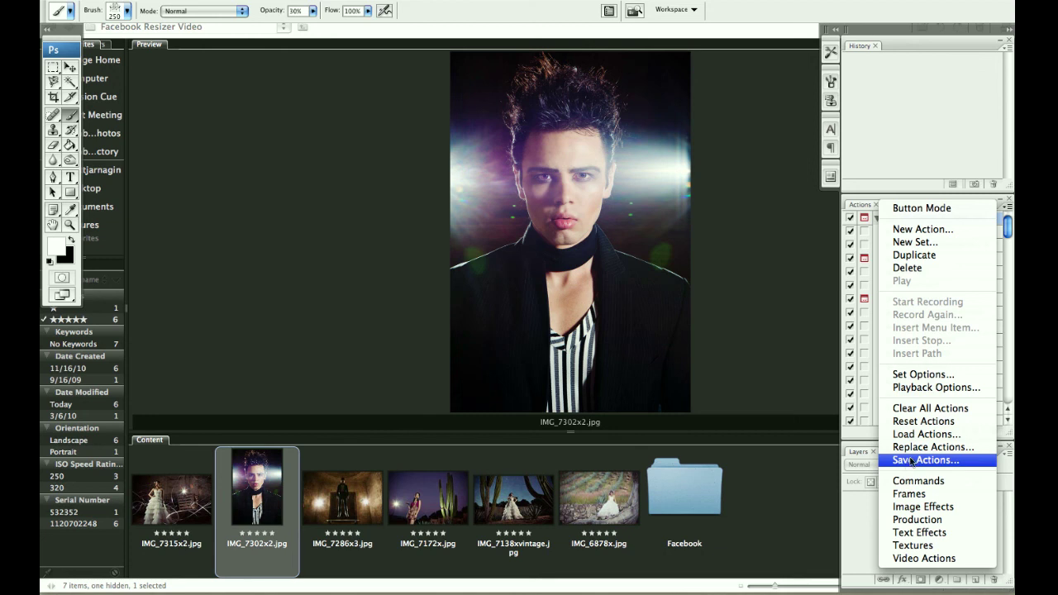
pyautogui.click(870, 376)
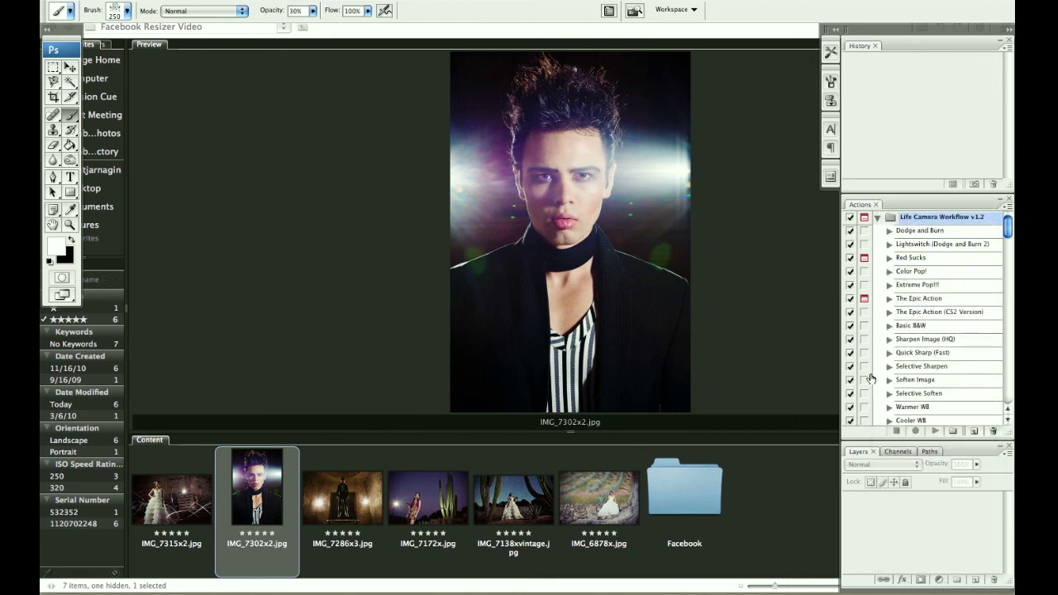
pyautogui.click(108, 2)
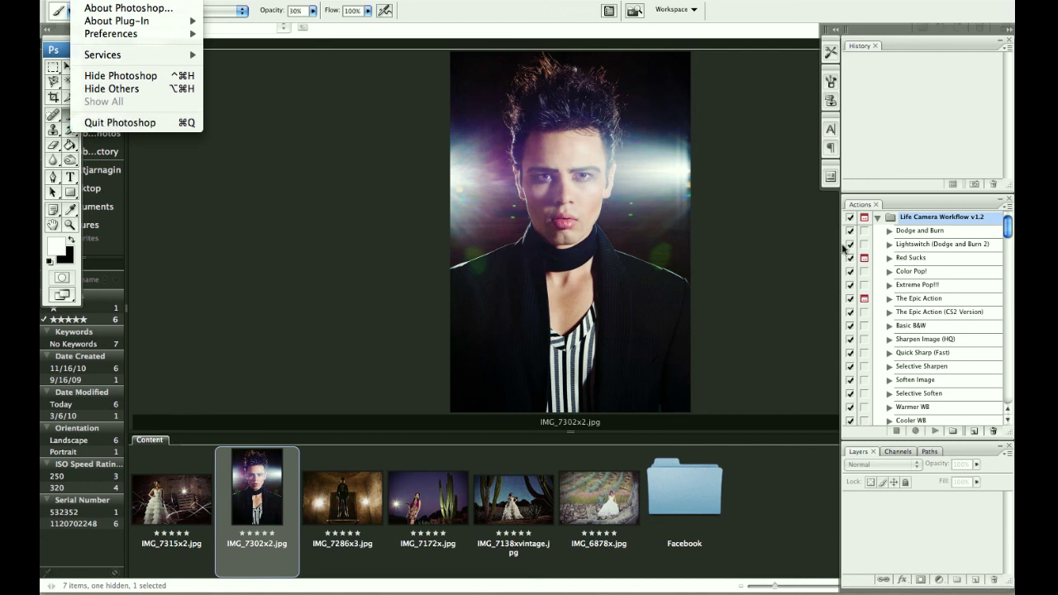
pyautogui.click(909, 281)
pyautogui.scroll(-15, 909, 283)
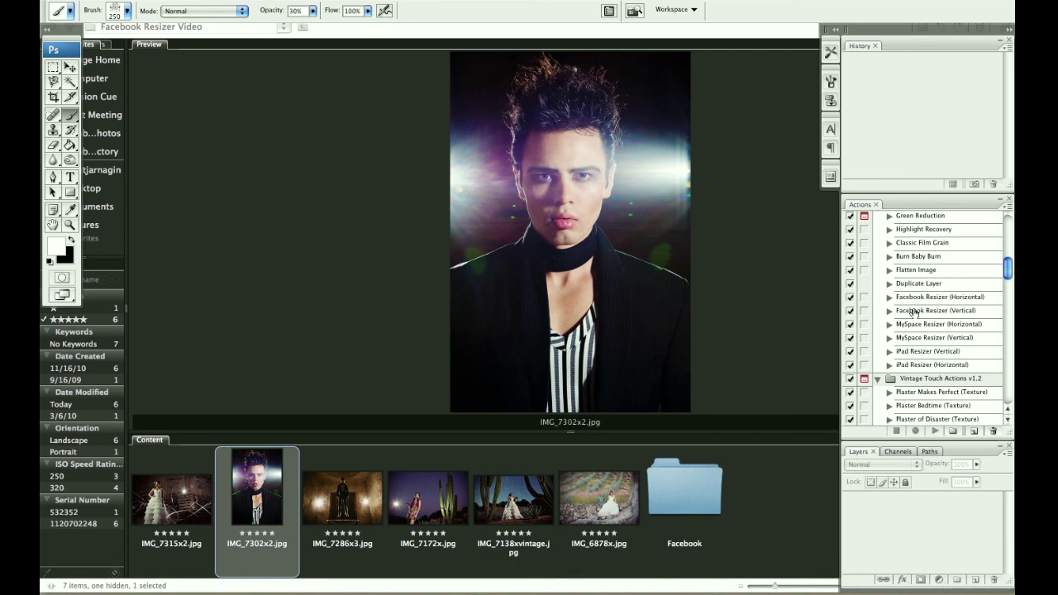
pyautogui.scroll(5, 914, 313)
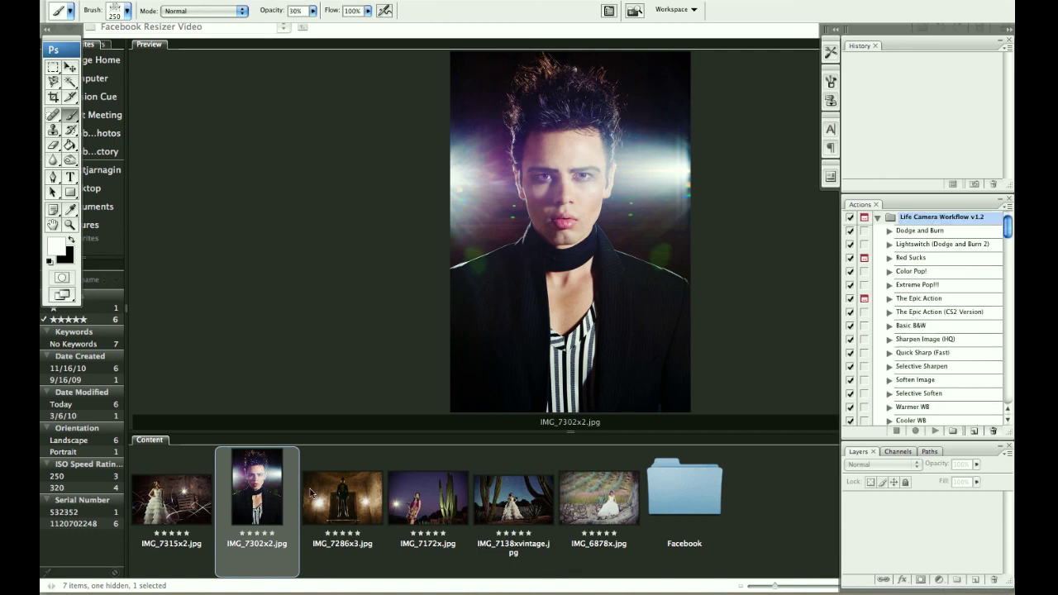
# - Switch to Bridge, filter the photos to landscape orientation, and select IMG_7315x2.jpg, IMG_7286x3.jpg and IMG_7172x.jpg
pyautogui.press('super+Tab')
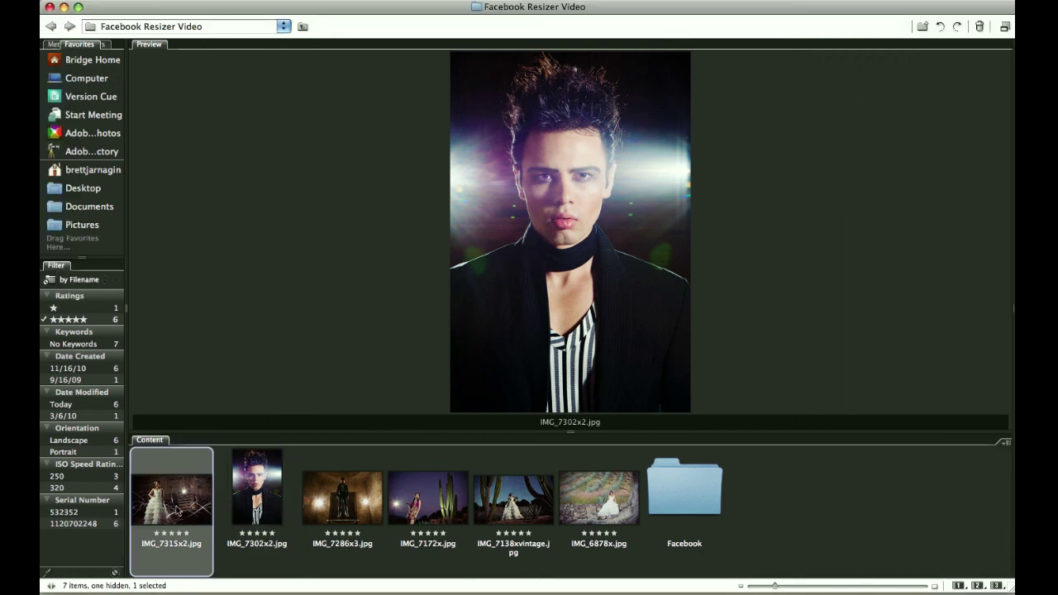
pyautogui.click(177, 512)
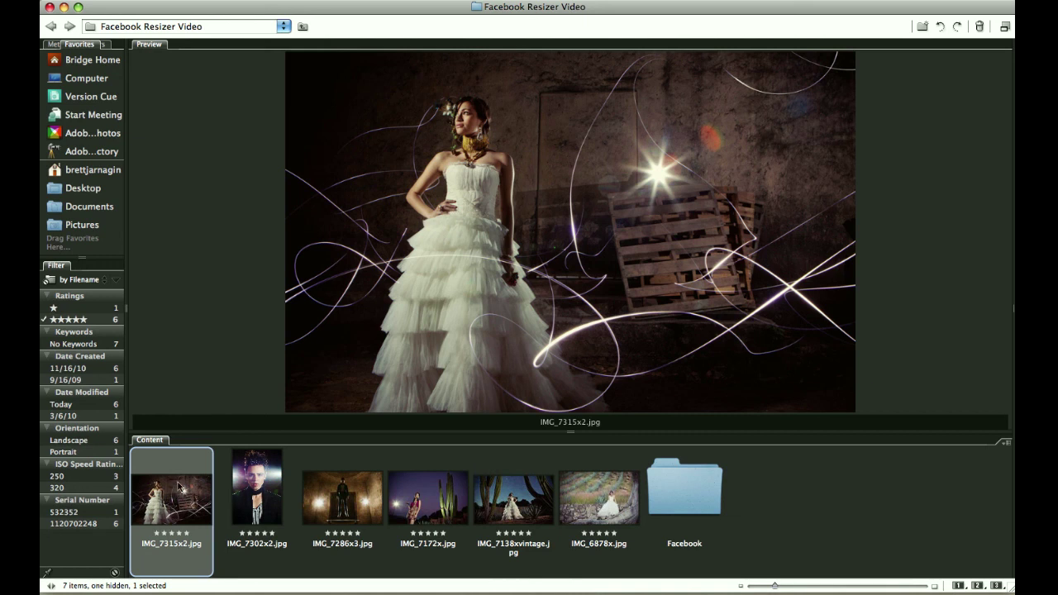
pyautogui.click(69, 440)
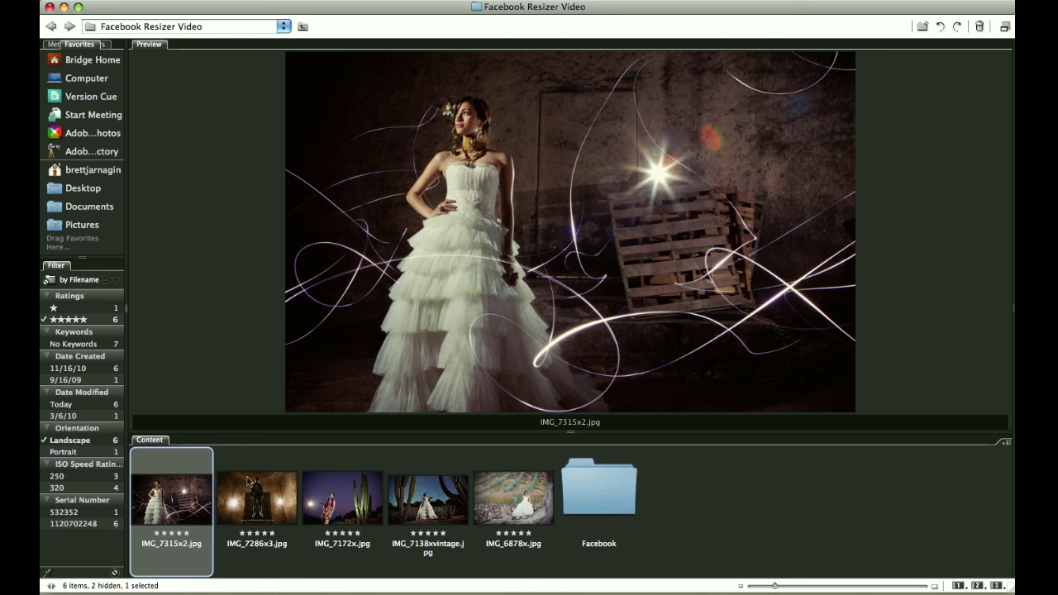
pyautogui.keyDown('shift'); pyautogui.click(343, 513); pyautogui.keyUp('shift')
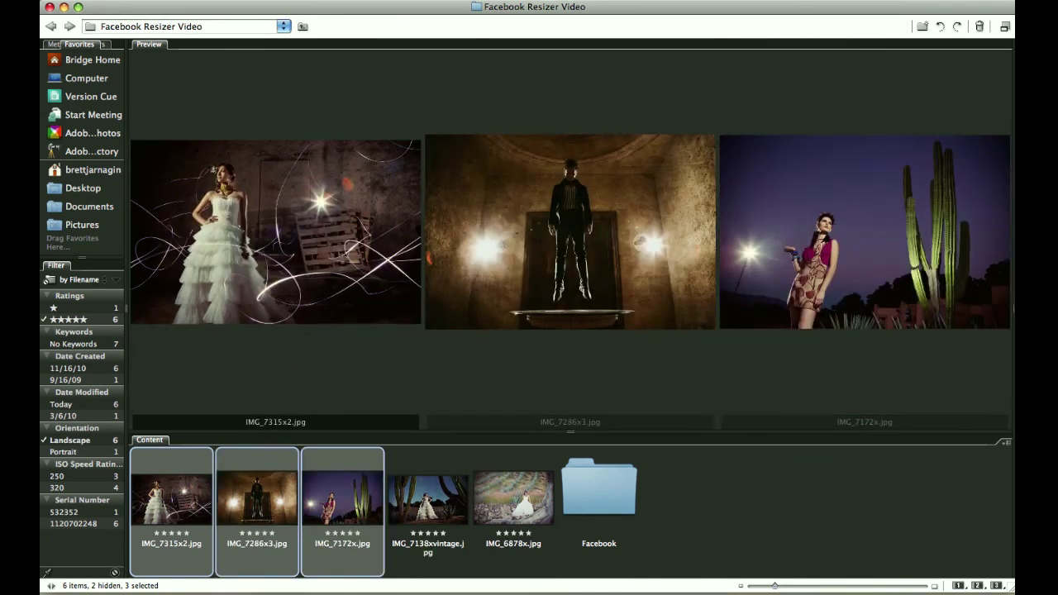
# - Run a Photoshop Batch on the selected photos using the MySpace Resizer (Horizontal) action from the Life Camera Workflow v1.2 set
pyautogui.click(331, 0)
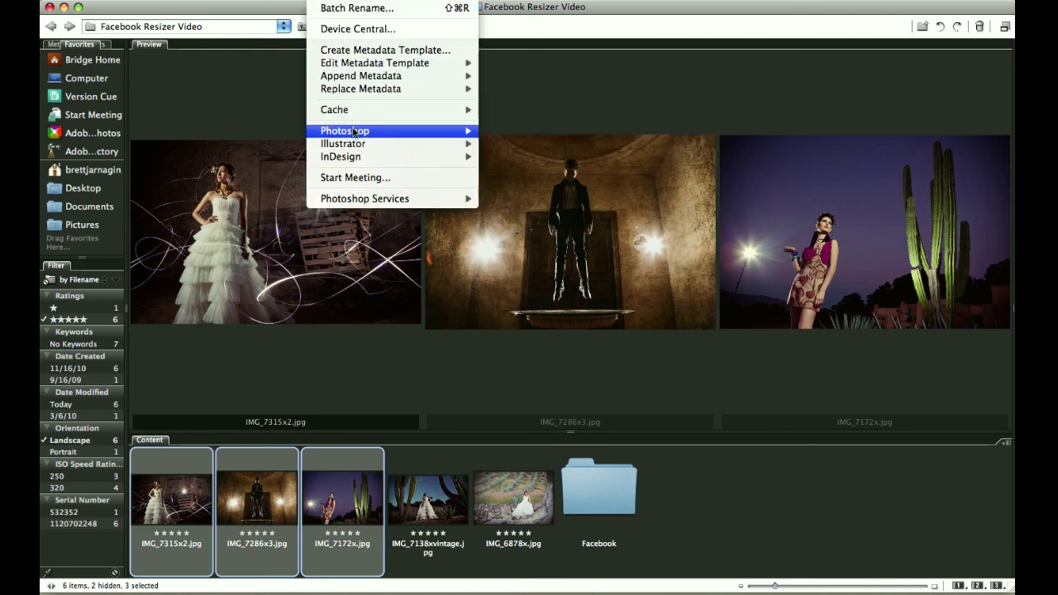
pyautogui.moveTo(354, 133)
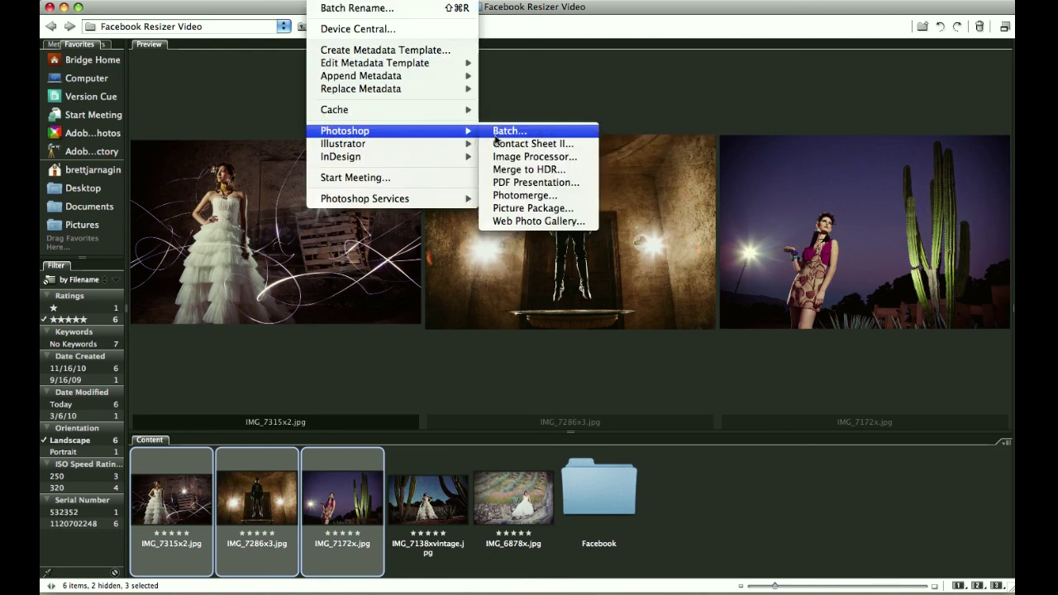
pyautogui.click(497, 138)
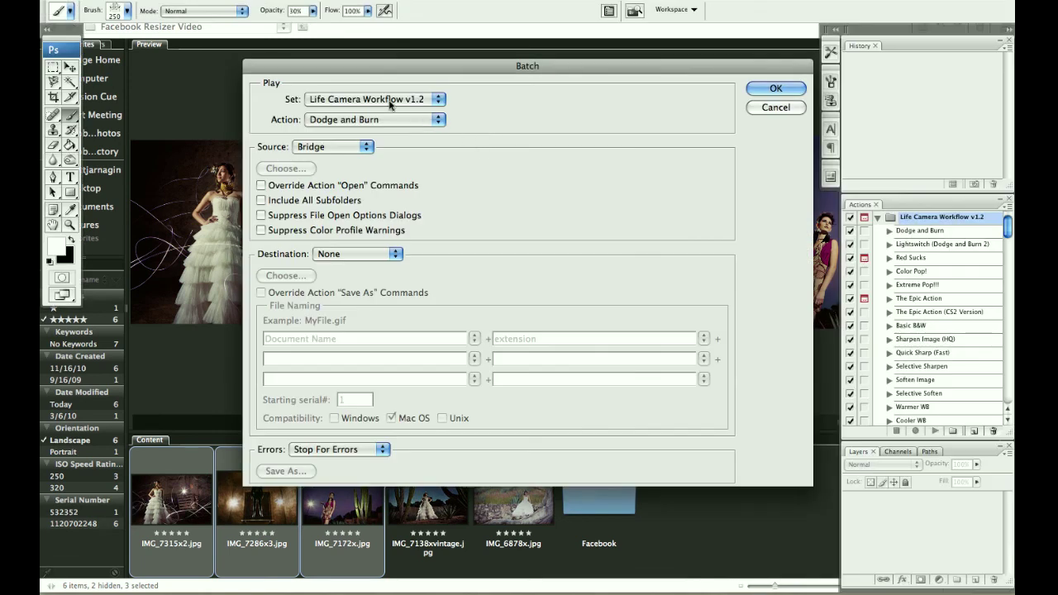
pyautogui.click(330, 101)
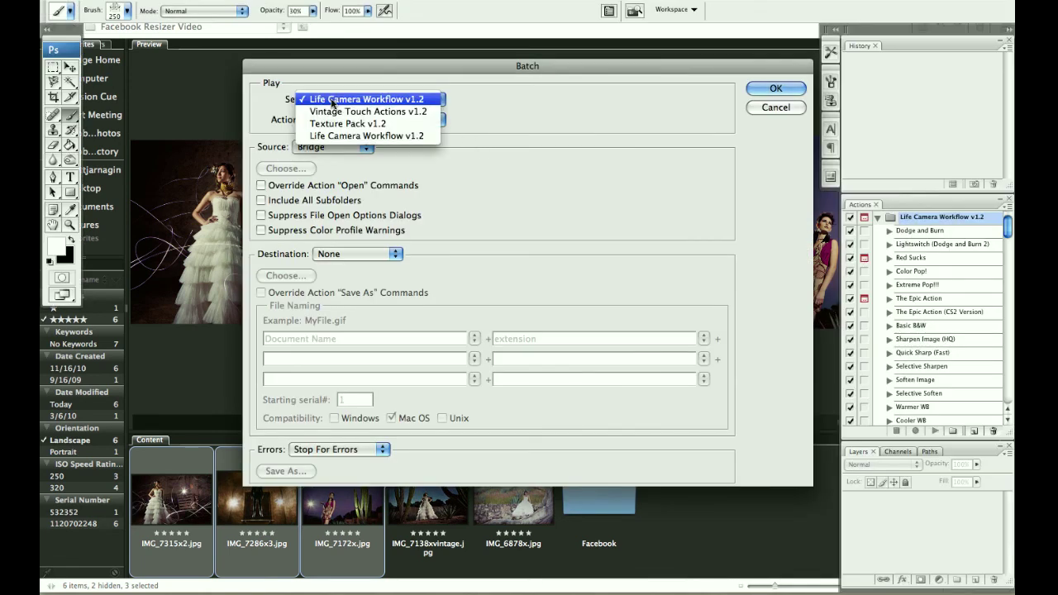
pyautogui.click(332, 101)
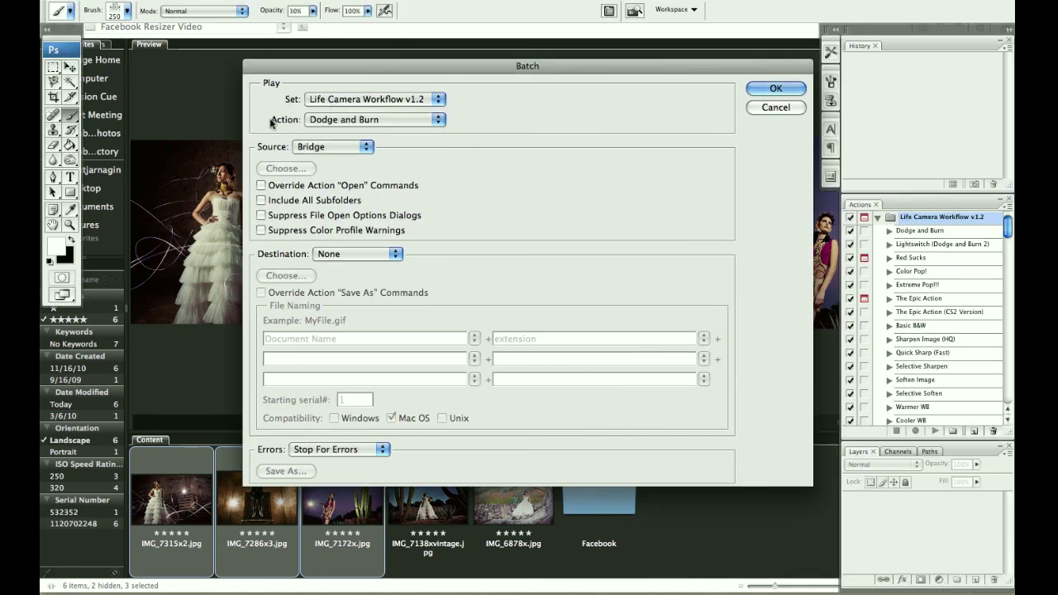
pyautogui.click(315, 122)
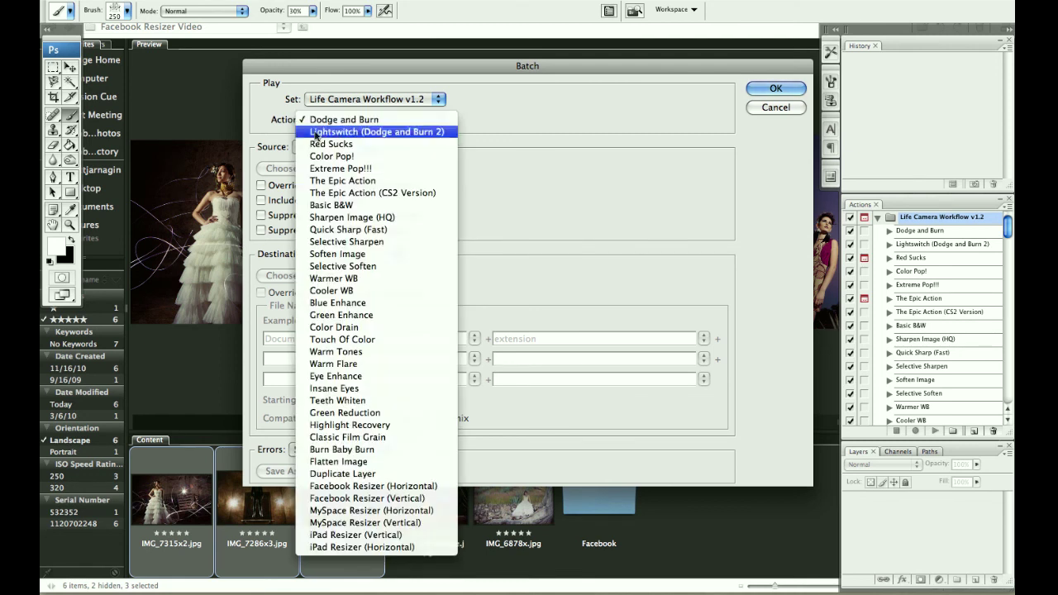
pyautogui.click(355, 511)
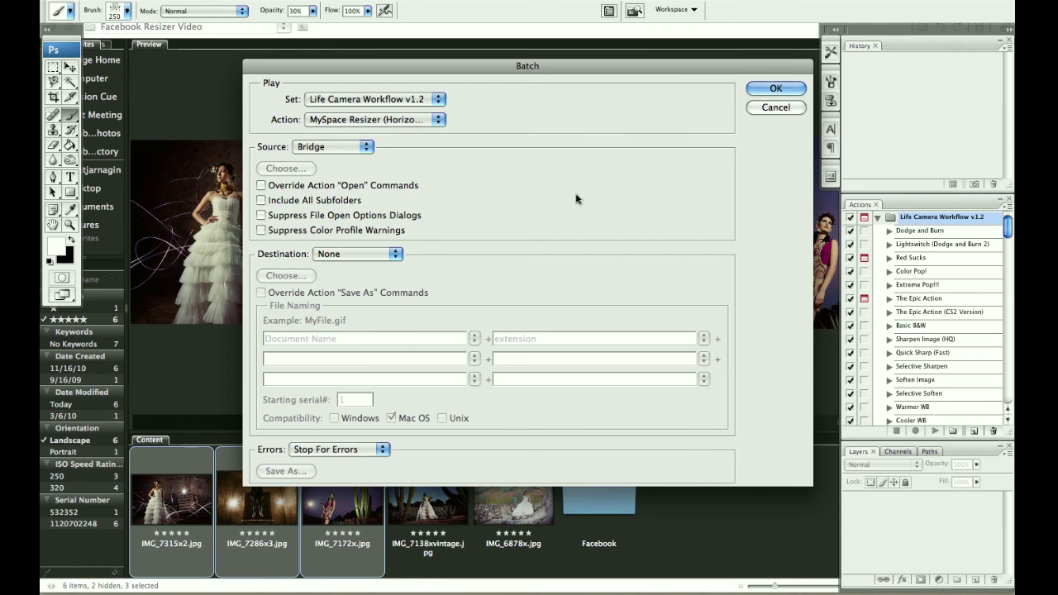
pyautogui.click(777, 88)
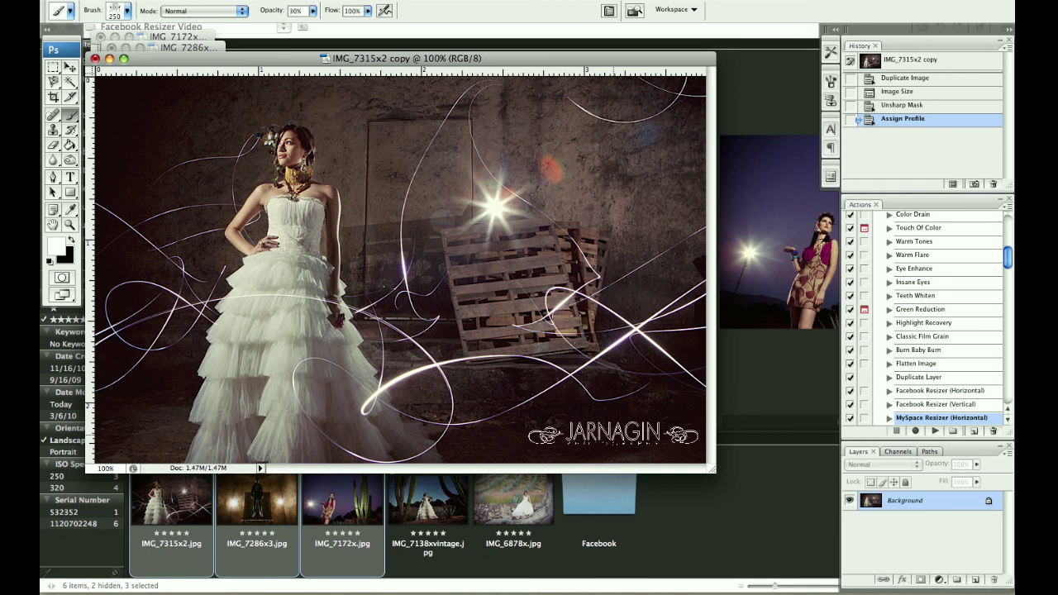
# - Stamp the logo watermark in the lower-right corner of IMG_7315x2 copy and create a Blog_images folder for saving it
pyautogui.click(608, 437)
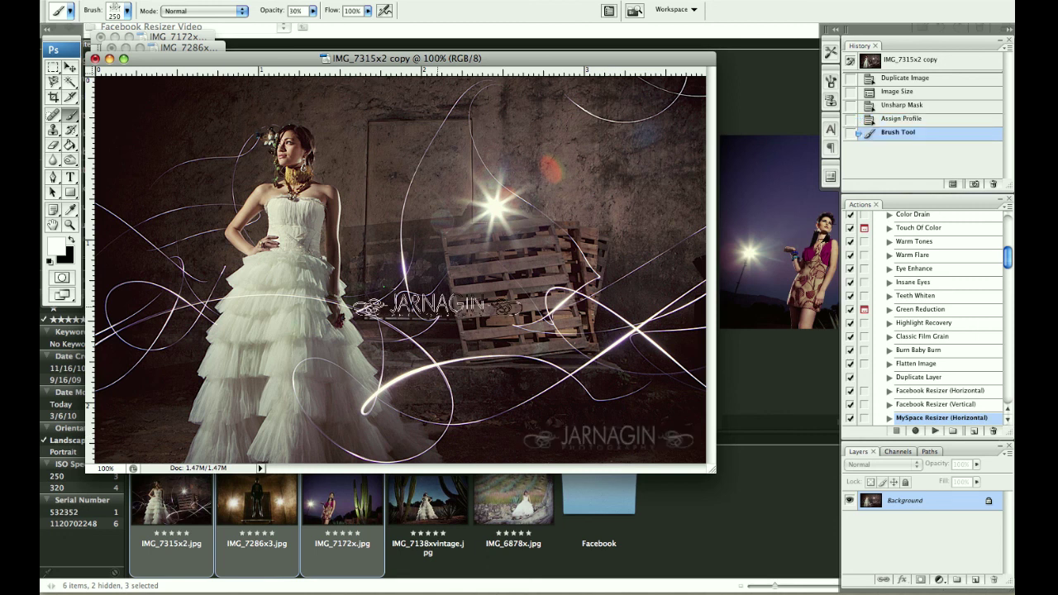
pyautogui.press('super+shift+s')
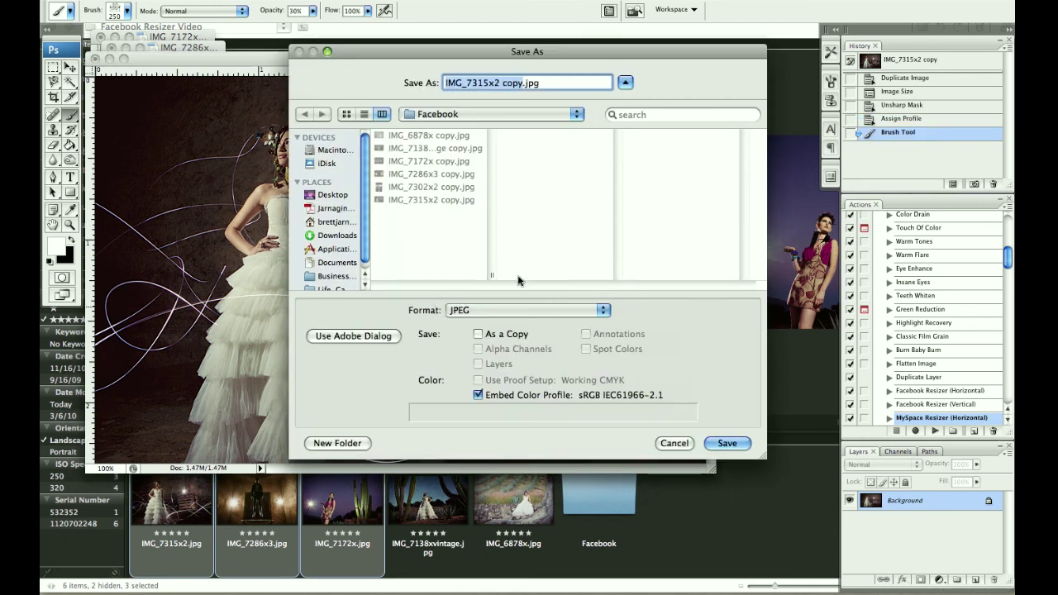
pyautogui.click(319, 444)
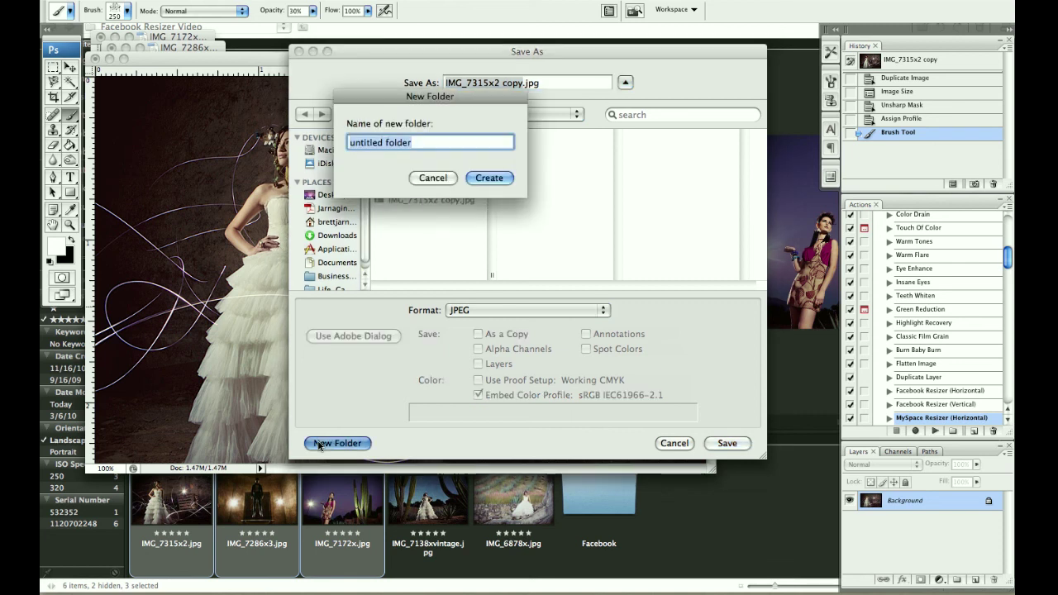
pyautogui.write('Blog_')
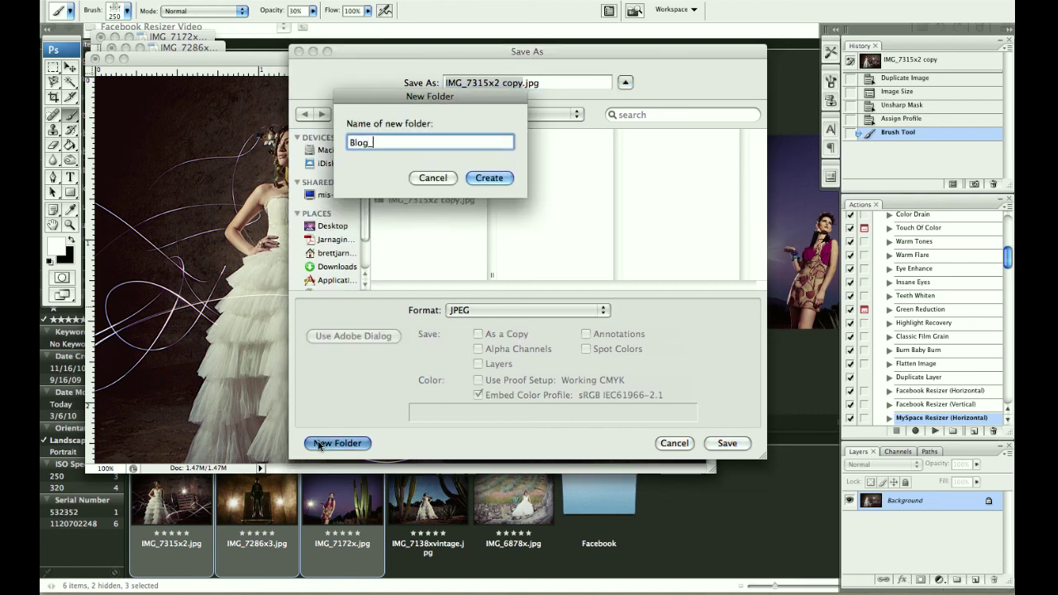
pyautogui.write('images')
pyautogui.press('Return')
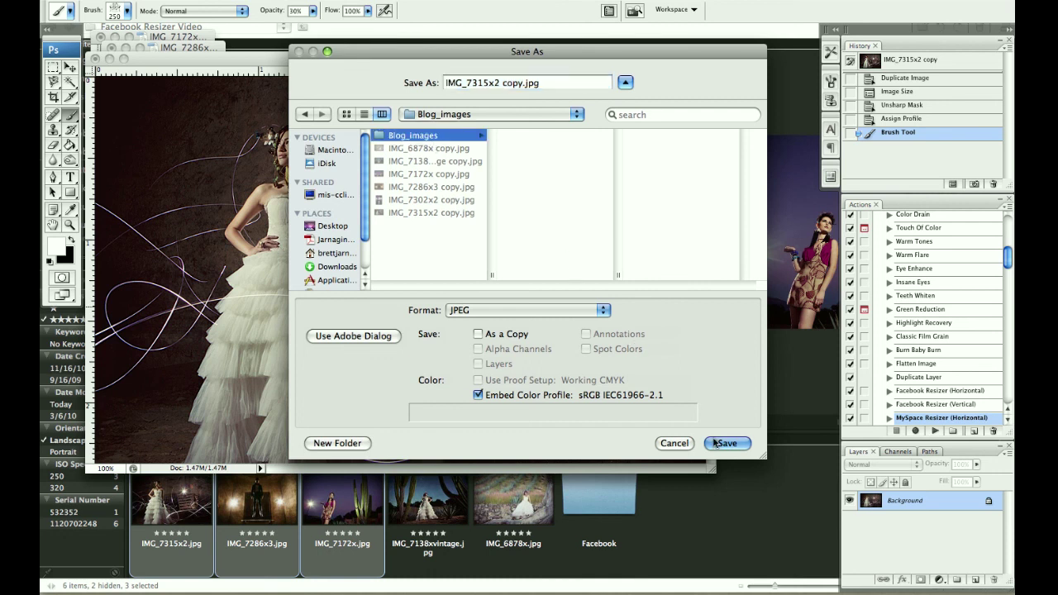
# - Save IMG_7315x2 copy.jpg as a JPEG in the Blog_images folder with quality 10
pyautogui.click(715, 445)
pyautogui.click(531, 234)
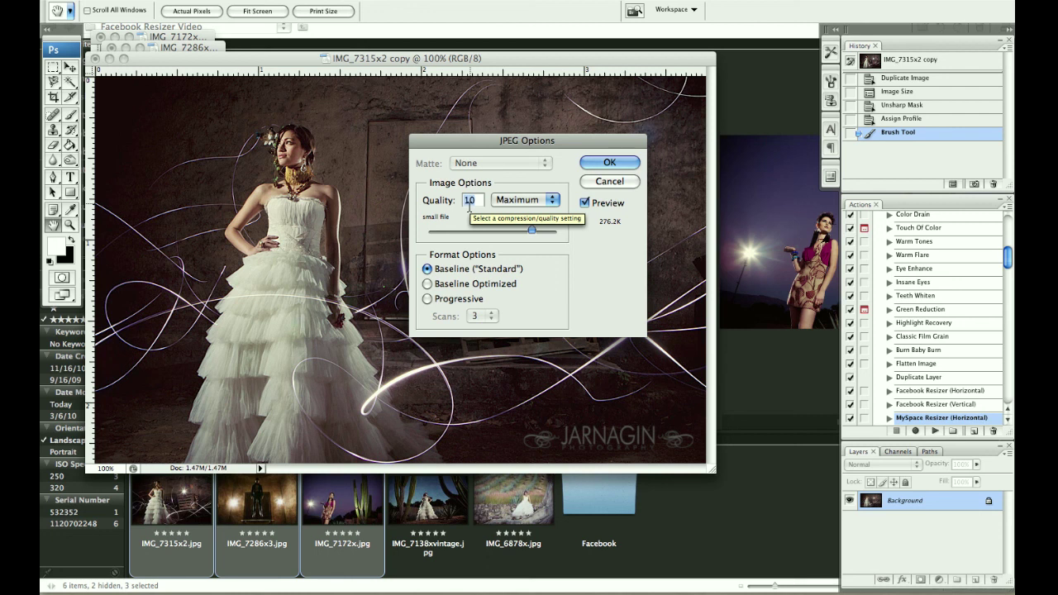
pyautogui.press('Return')
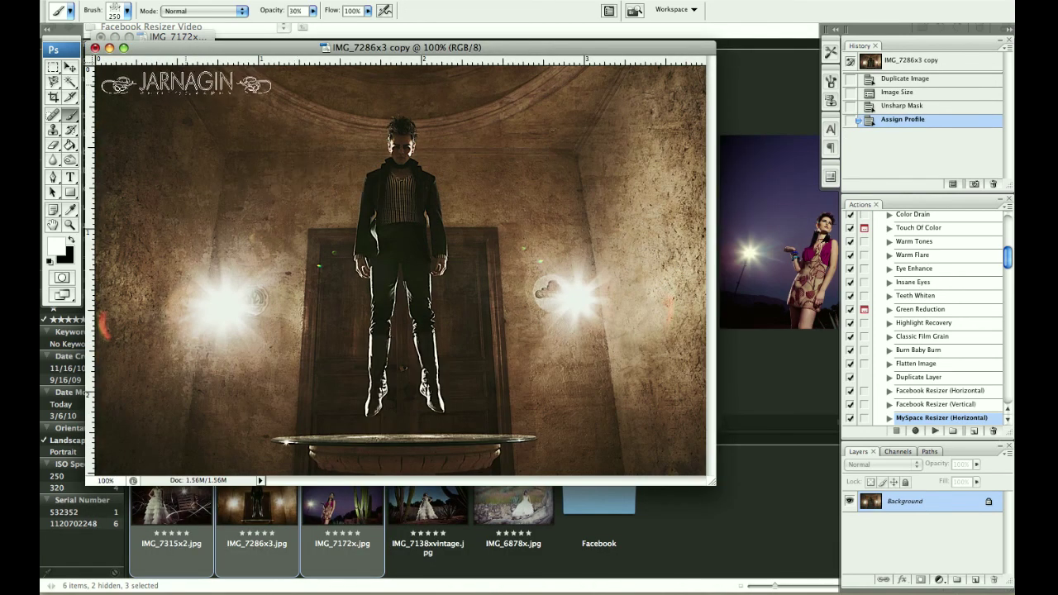
# - Stamp the logo watermark in the upper-left corner of IMG_7286x3 copy and save it as a JPEG in Blog_images
pyautogui.click(169, 83)
pyautogui.press('super+shift+s')
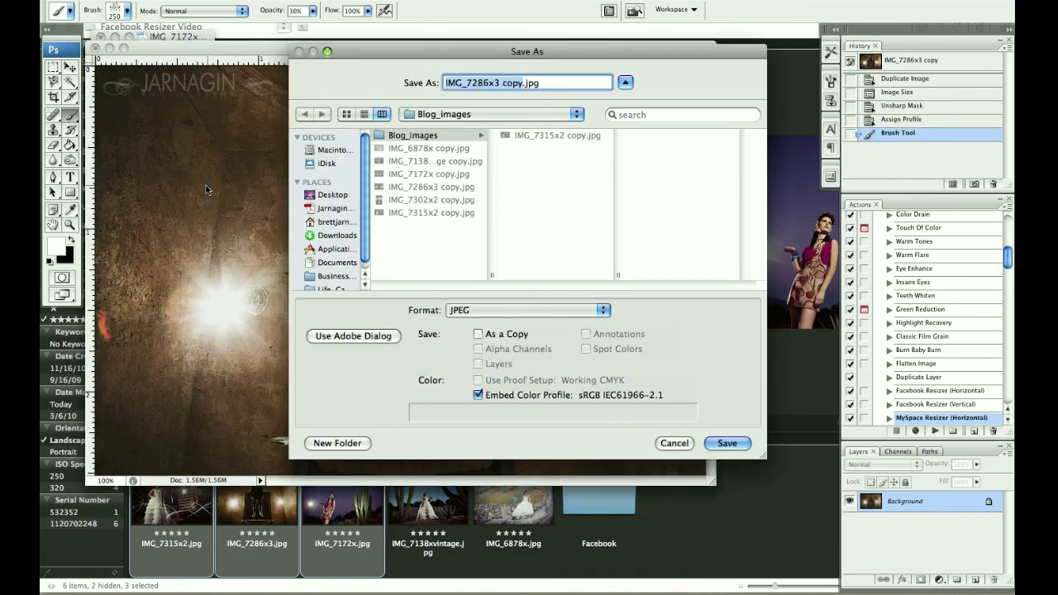
pyautogui.press('Return')
pyautogui.moveTo(555, 233); pyautogui.dragTo(534, 234)
pyautogui.press('Return')
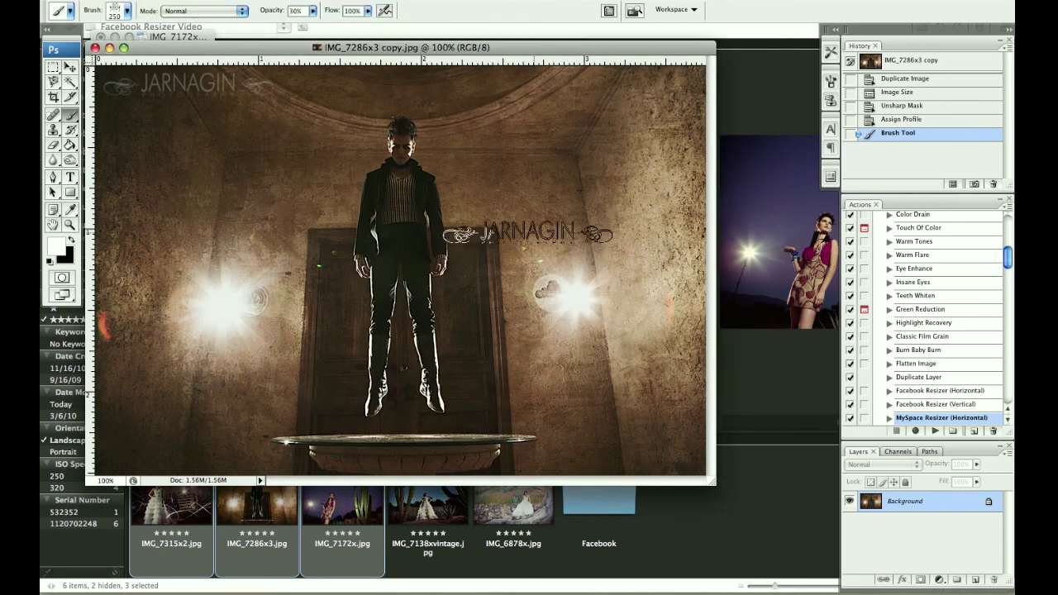
# - Close the saved IMG_7286x3 copy.jpg, and close IMG_7172x copy without saving it
pyautogui.press('super+w')
pyautogui.press('super+w')
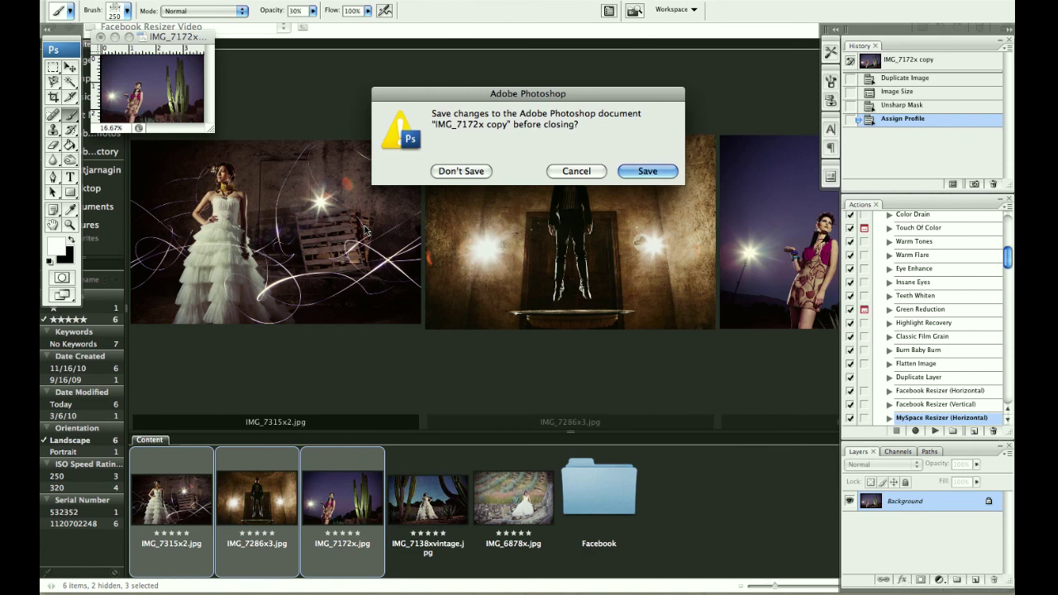
pyautogui.press('super+d')
# - Return to Bridge, change the orientation filter from landscape to portrait, and open IMG_7302x2.jpg in Photoshop
pyautogui.click(389, 530)
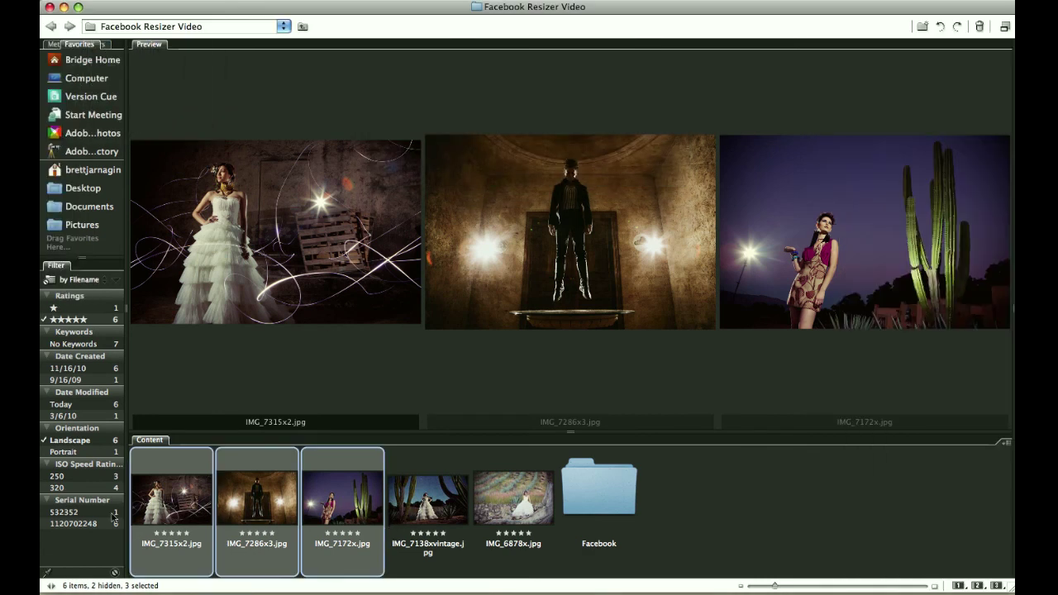
pyautogui.click(70, 441)
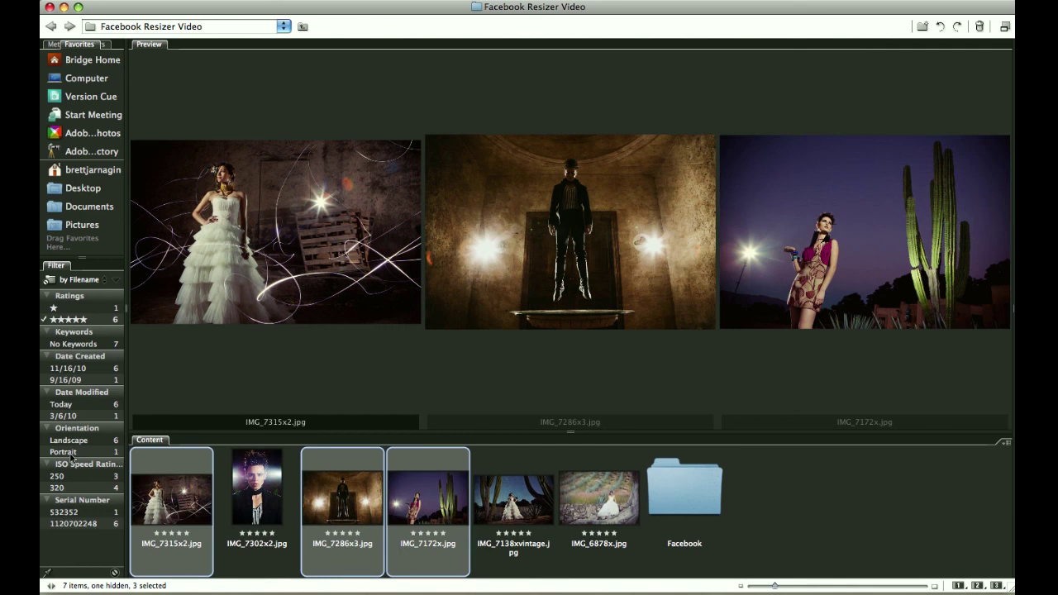
pyautogui.click(72, 454)
pyautogui.click(177, 496)
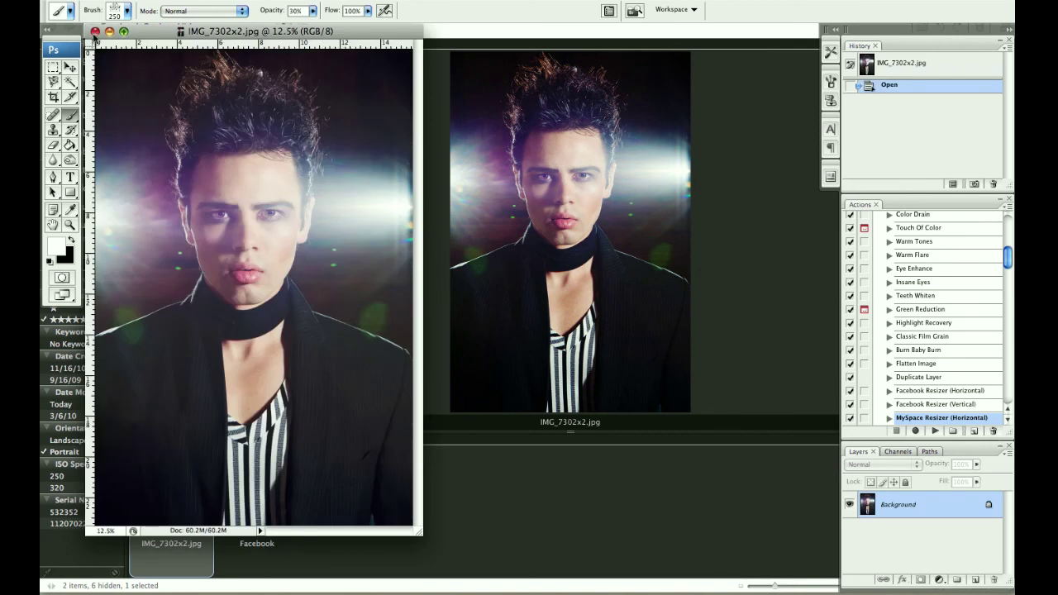
# - Close IMG_7302x2.jpg, return to Bridge and batch-process that portrait photo in Photoshop with the MySpace Resizer (Vertical) action
pyautogui.click(95, 32)
pyautogui.click(159, 499)
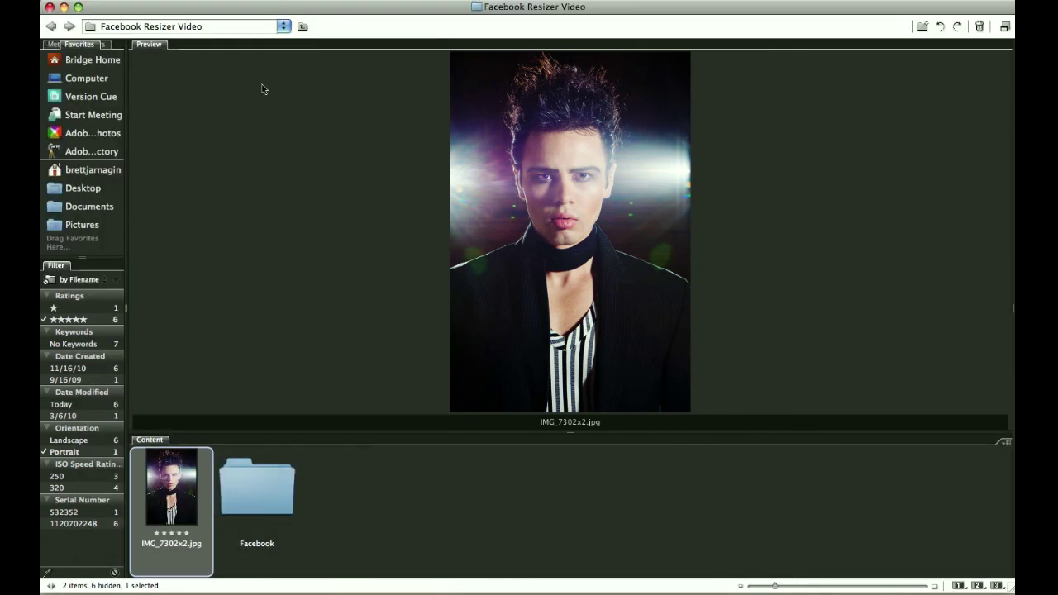
pyautogui.click(330, 2)
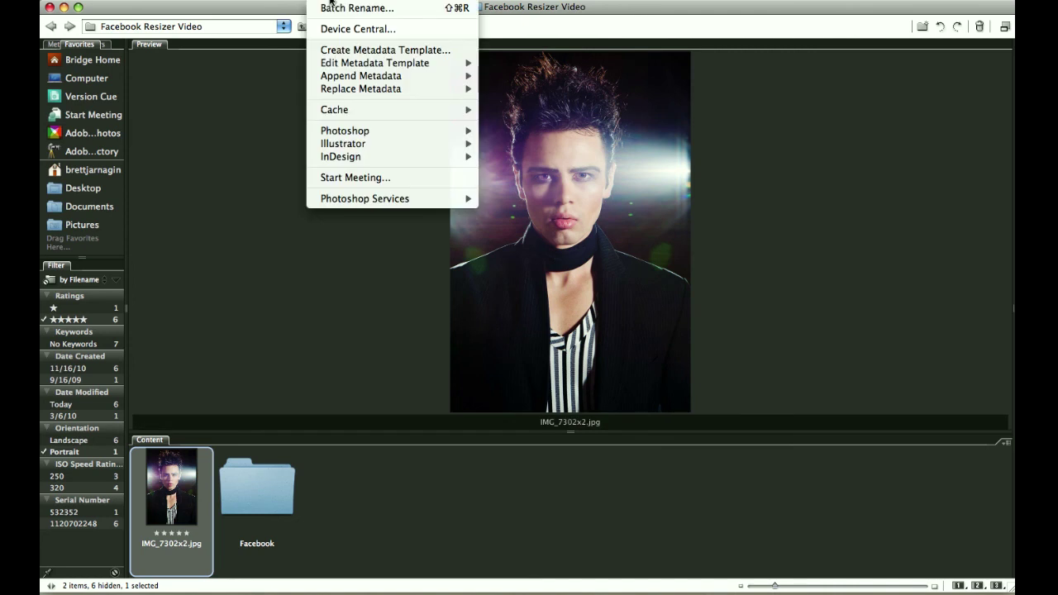
pyautogui.moveTo(384, 132)
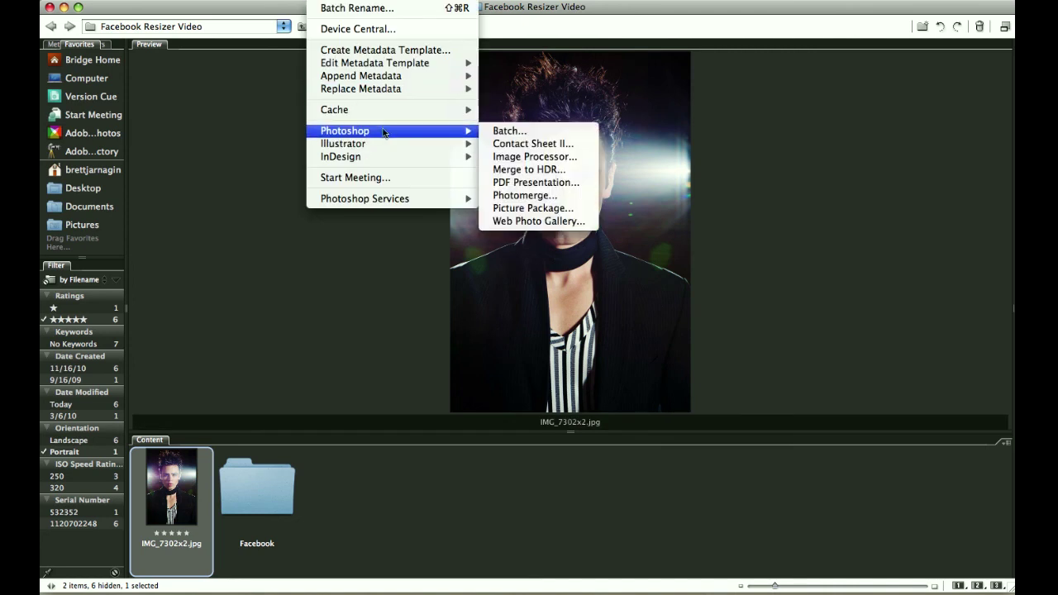
pyautogui.click(509, 132)
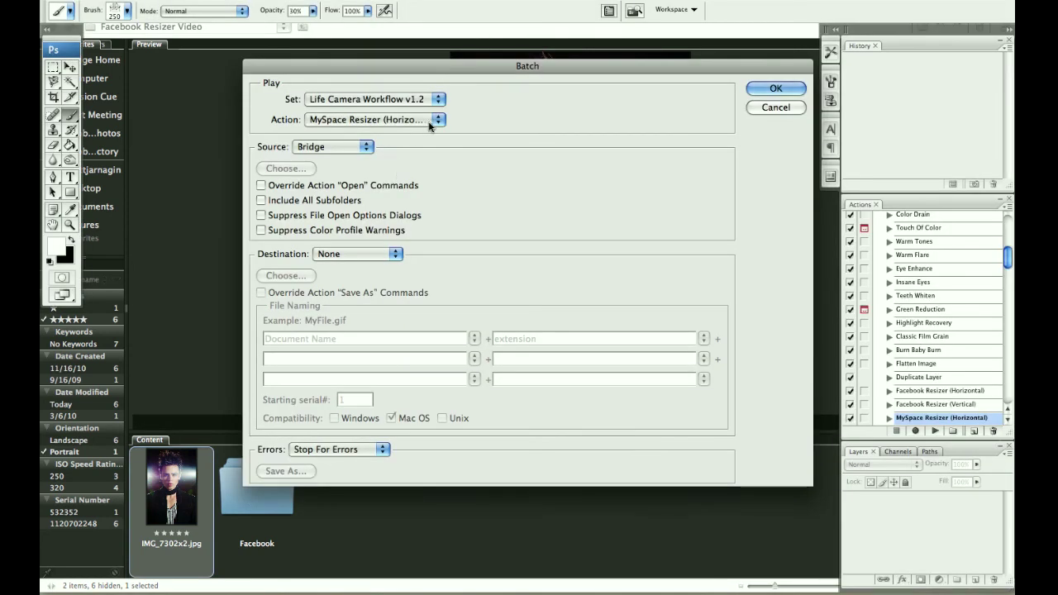
pyautogui.click(429, 120)
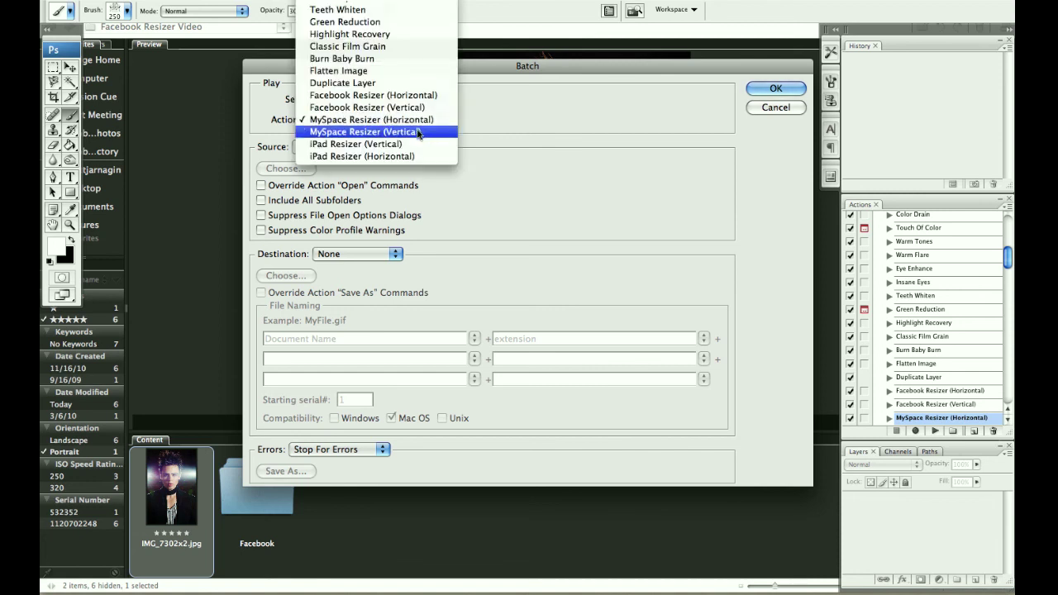
pyautogui.click(419, 134)
pyautogui.press('Return')
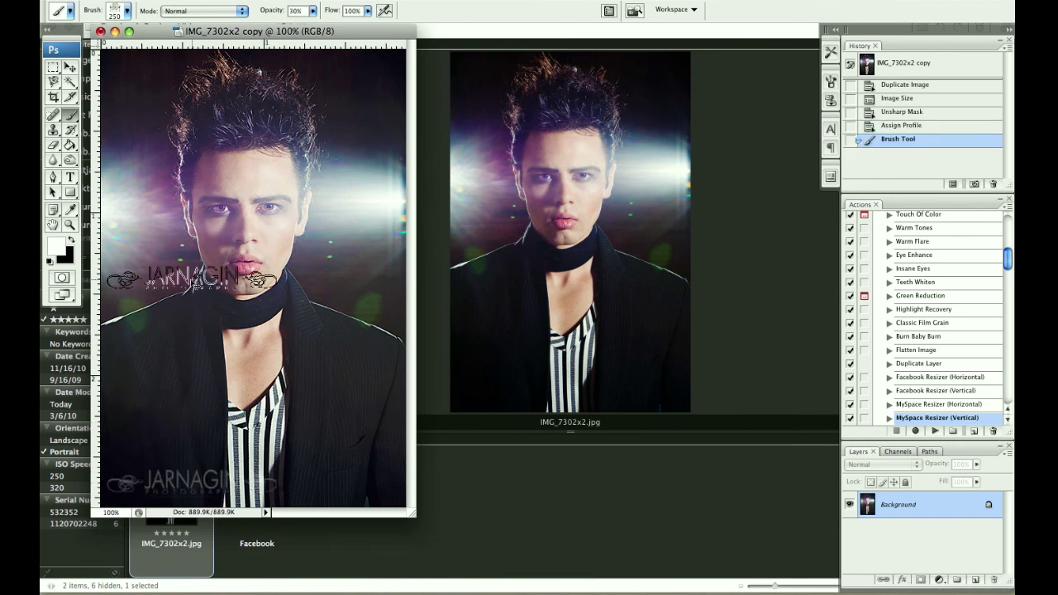
# - Close the watermarked IMG_7302x2 copy without saving it
pyautogui.press('super+d')
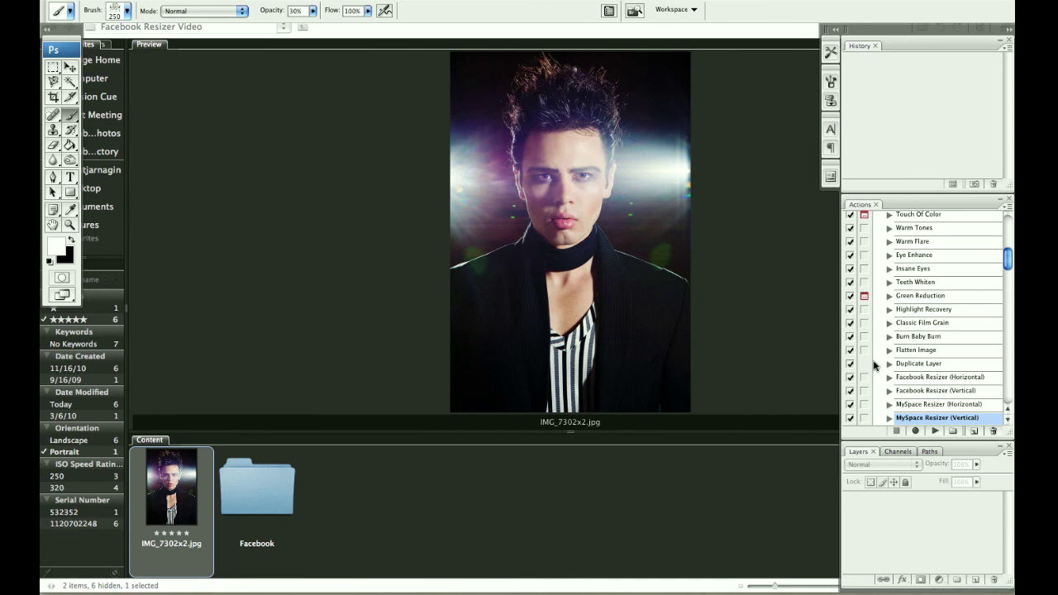
pyautogui.scroll(-3, 959, 349)
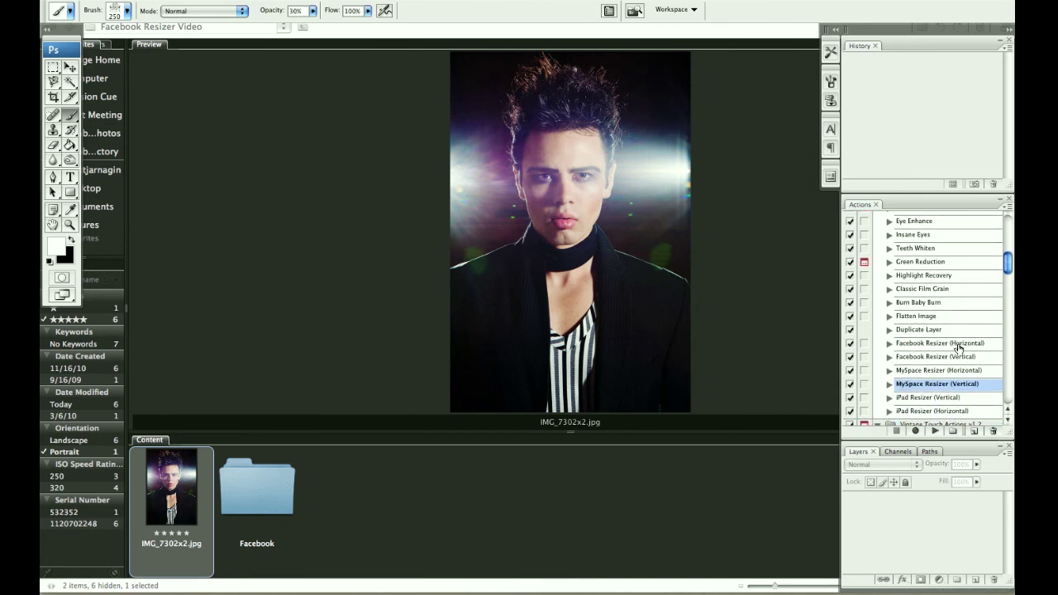